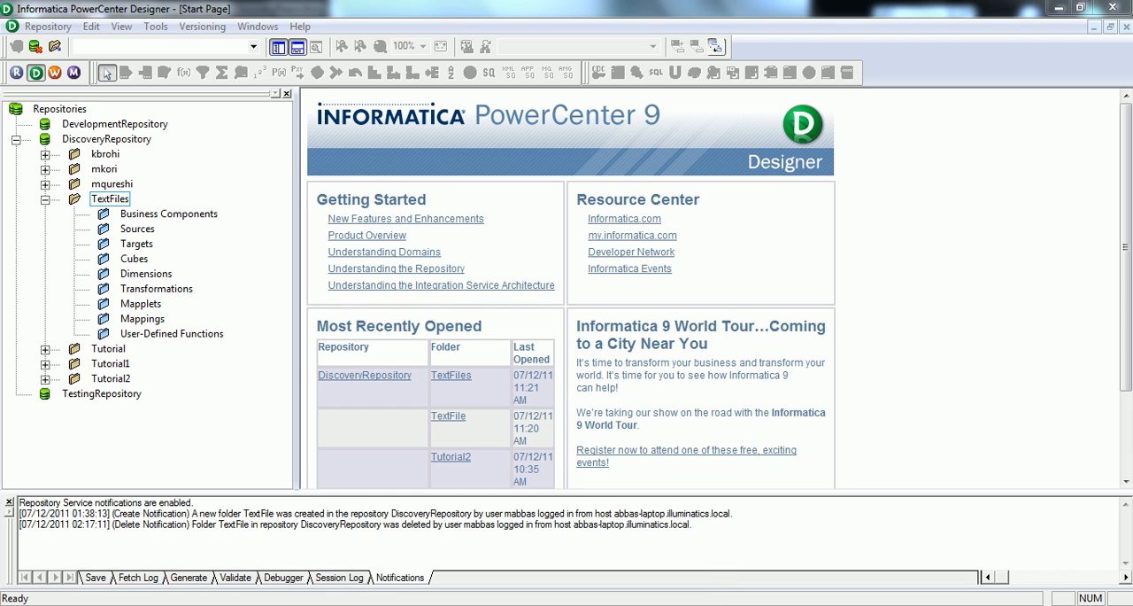
Step: Switch to testdata.csv in Excel and examine the column headers in the first row
{"action": "left_click", "coordinate": [784, 527]}
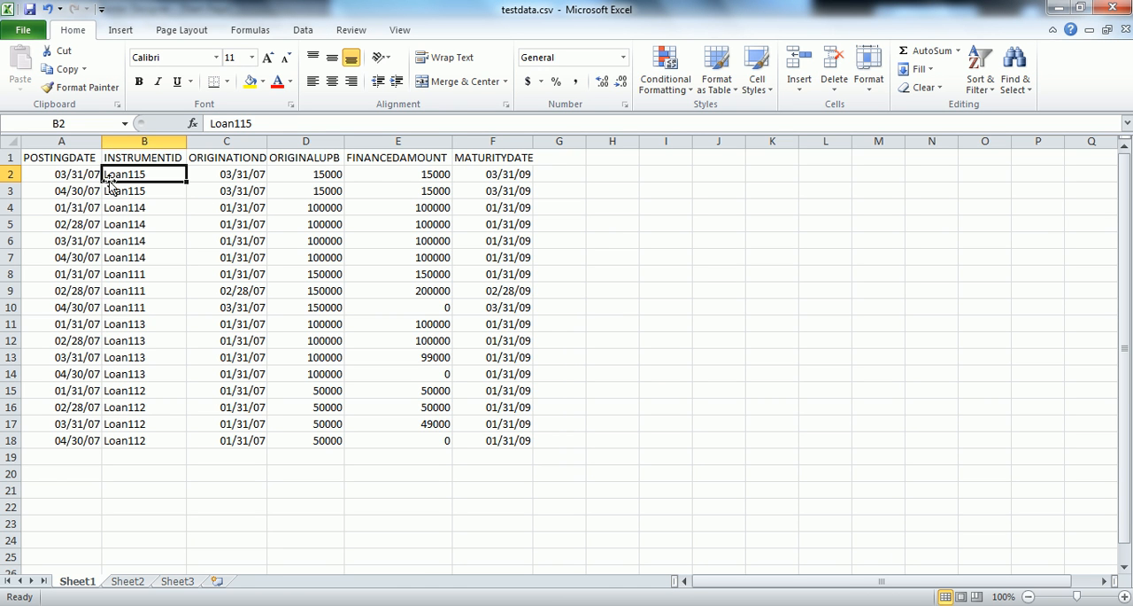
{"action": "left_click", "coordinate": [75, 159]}
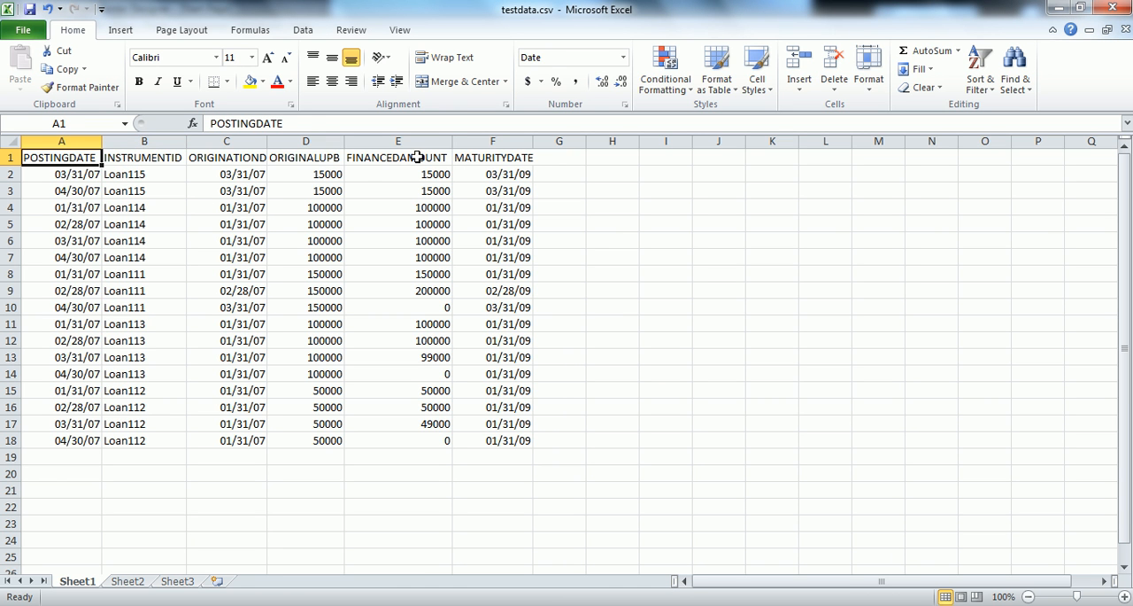
{"action": "left_click", "coordinate": [388, 158]}
{"action": "left_click", "coordinate": [302, 161]}
{"action": "left_click", "coordinate": [128, 159]}
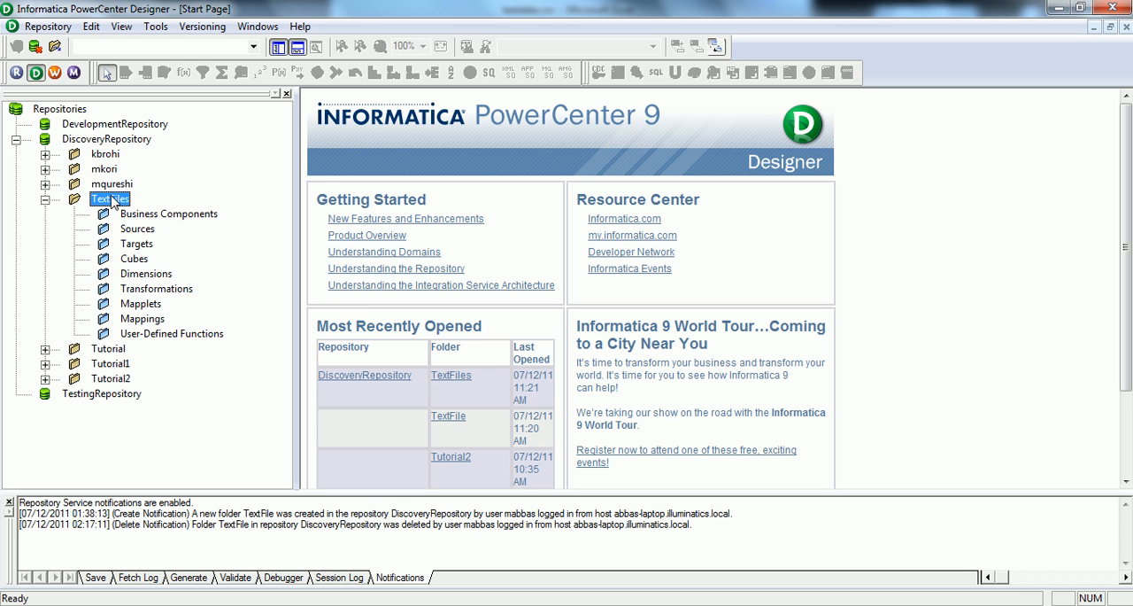
Step: In PowerCenter Designer, open the Source Analyzer for the TextFiles folder and start importing testdata.csv as a flat file, with all file types listed
{"action": "left_click", "coordinate": [164, 31]}
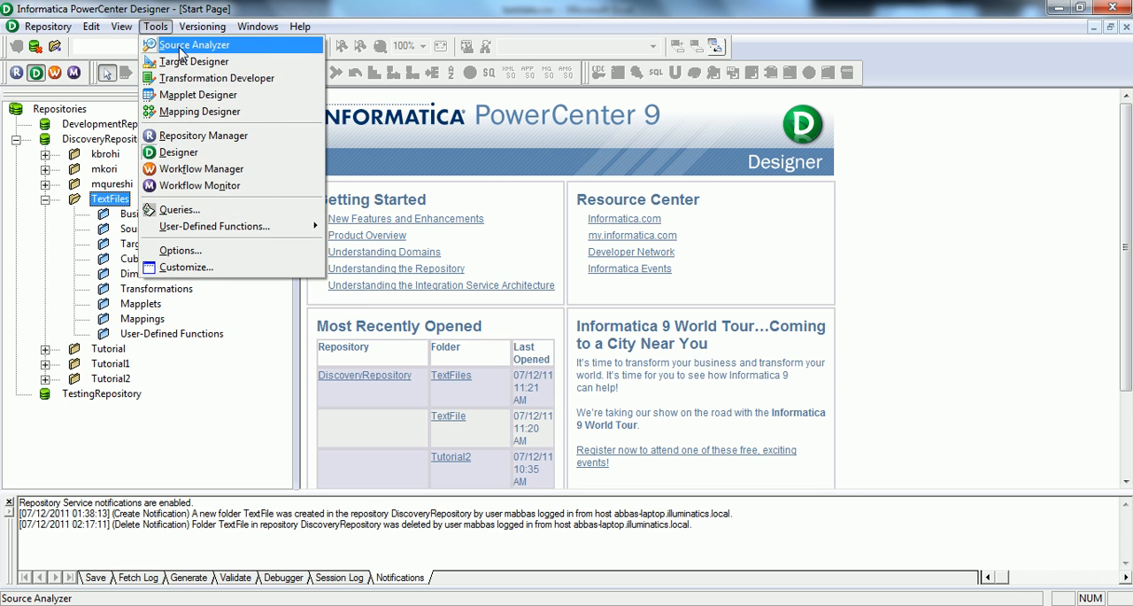
{"action": "left_click", "coordinate": [206, 42]}
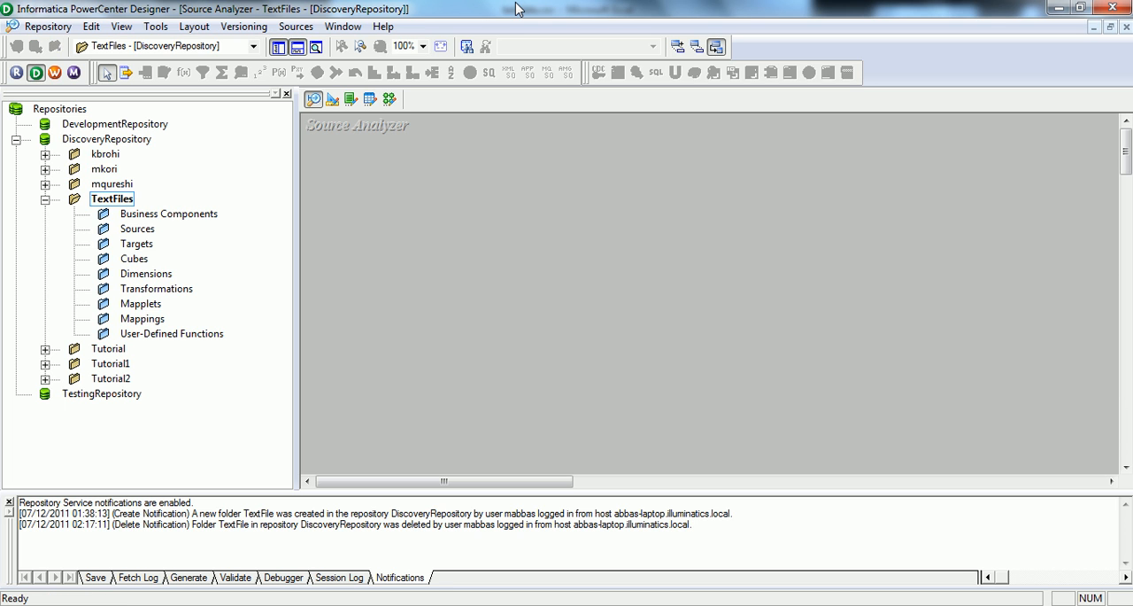
{"action": "left_click", "coordinate": [295, 29]}
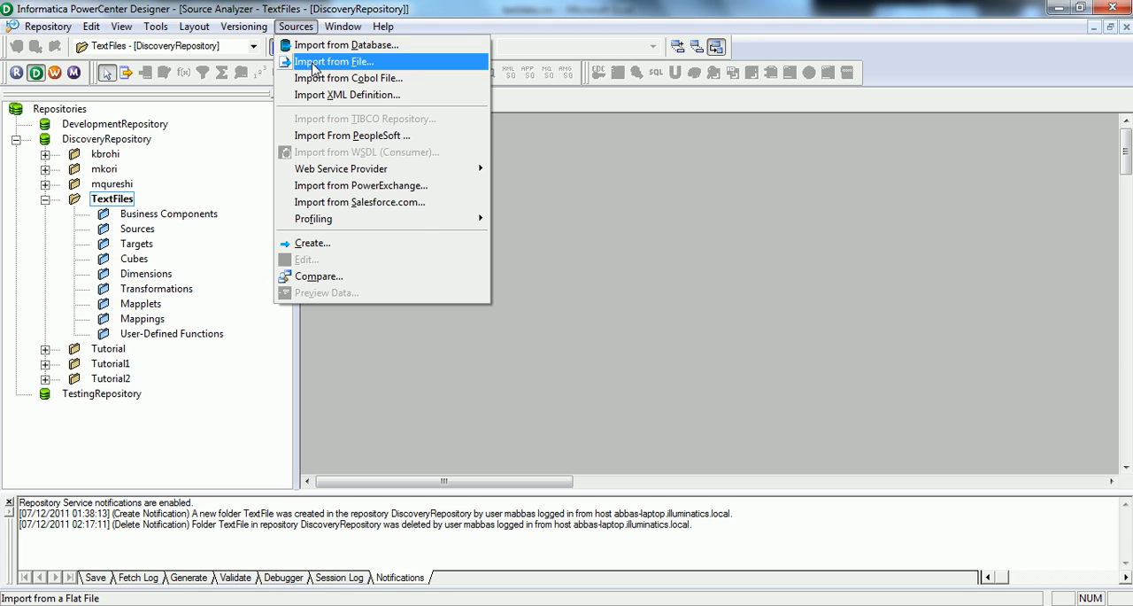
{"action": "left_click", "coordinate": [315, 62]}
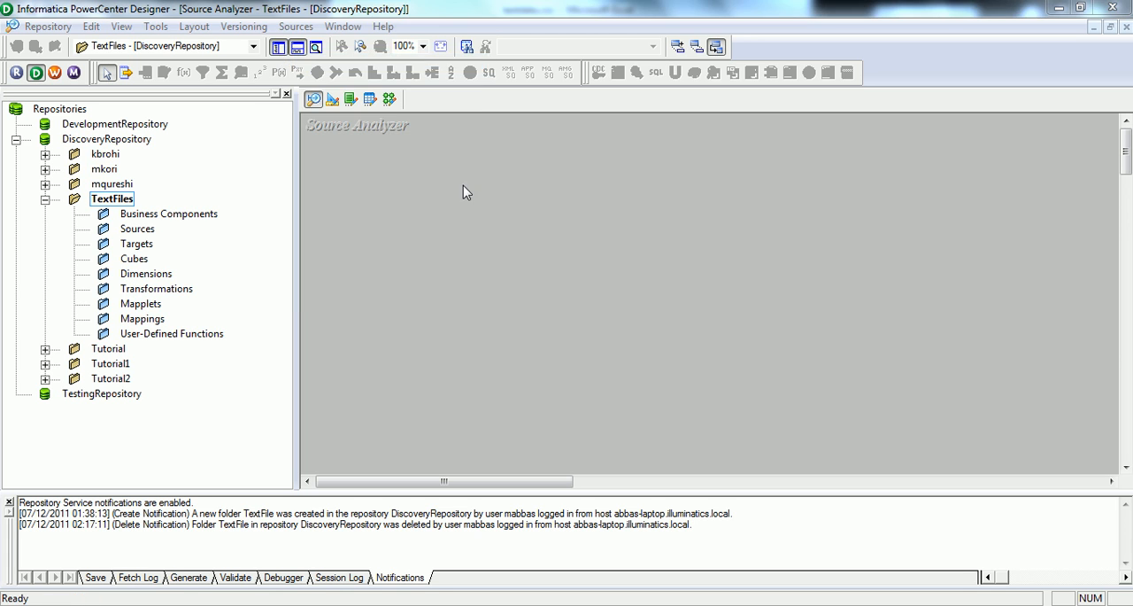
{"action": "left_click", "coordinate": [749, 438]}
{"action": "left_click", "coordinate": [732, 469]}
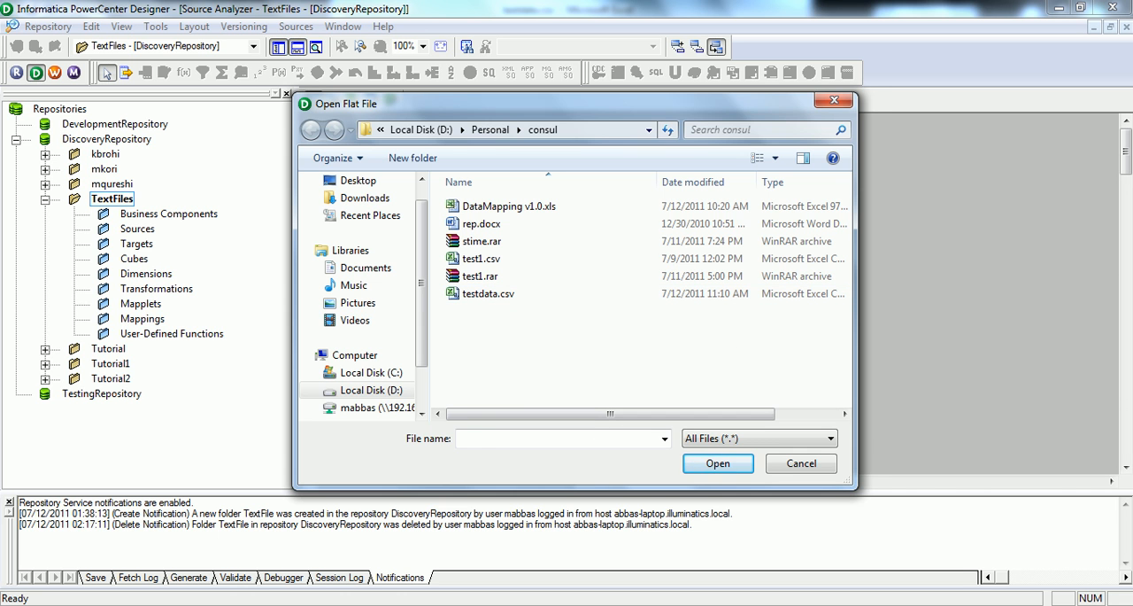
{"action": "left_click", "coordinate": [694, 605]}
{"action": "mouse_move", "coordinate": [760, 555]}
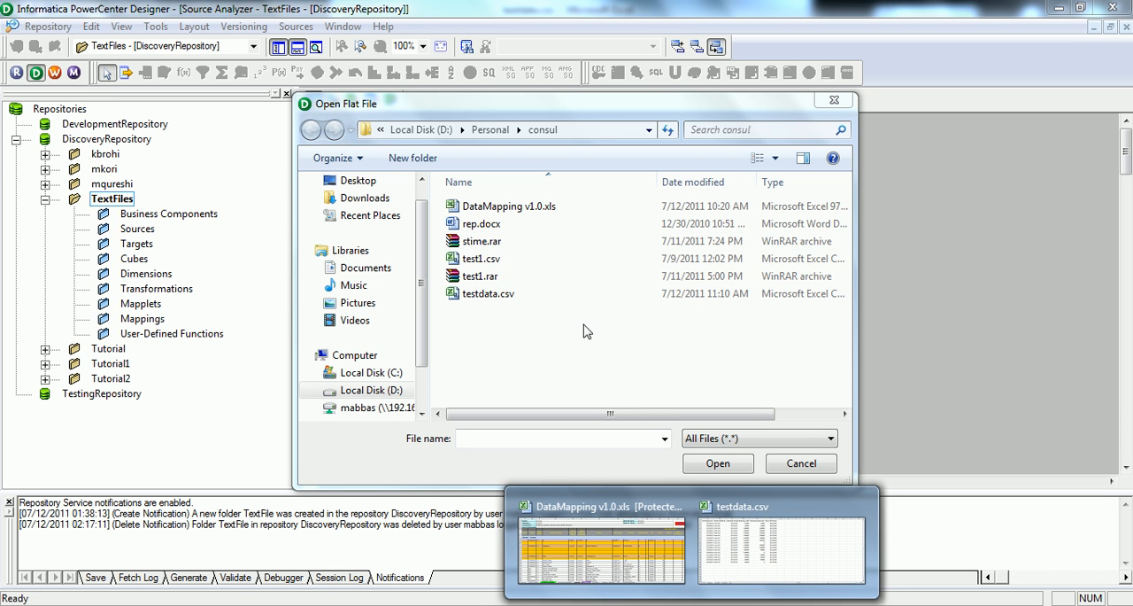
{"action": "double_click", "coordinate": [483, 294]}
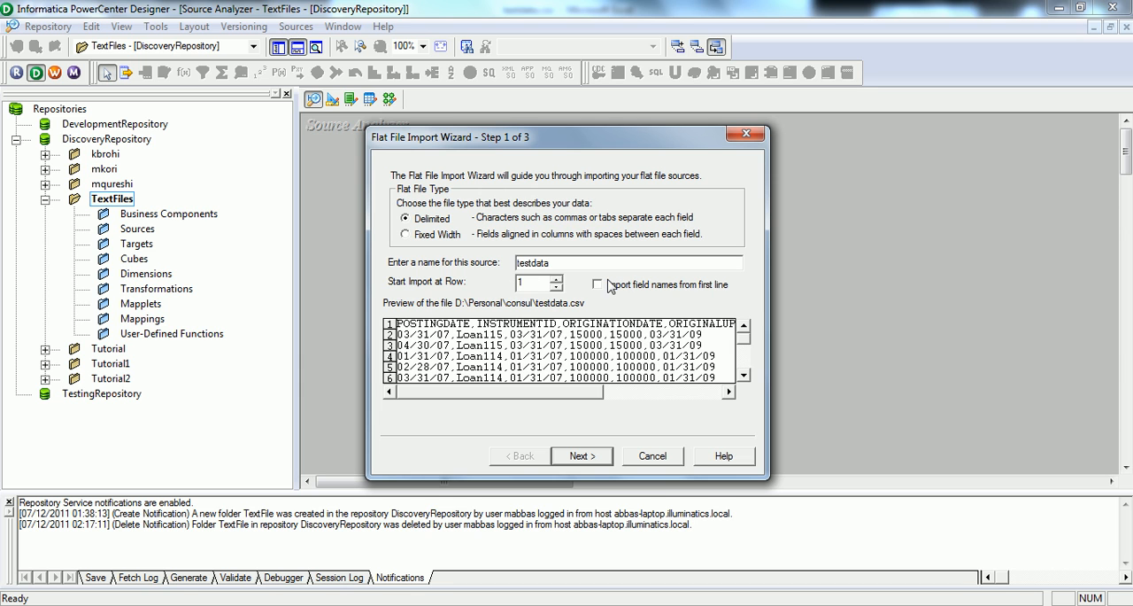
Step: Import the field names from the first line of the file and accept the comma delimiter settings to reach the column definitions
{"action": "left_click", "coordinate": [597, 285]}
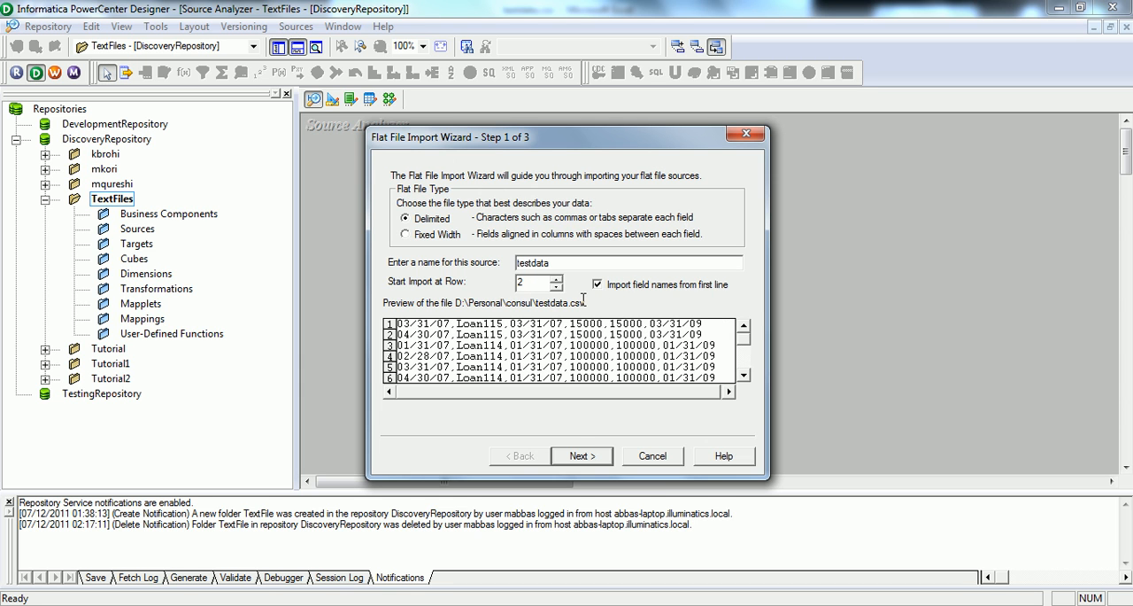
{"action": "left_click", "coordinate": [582, 457]}
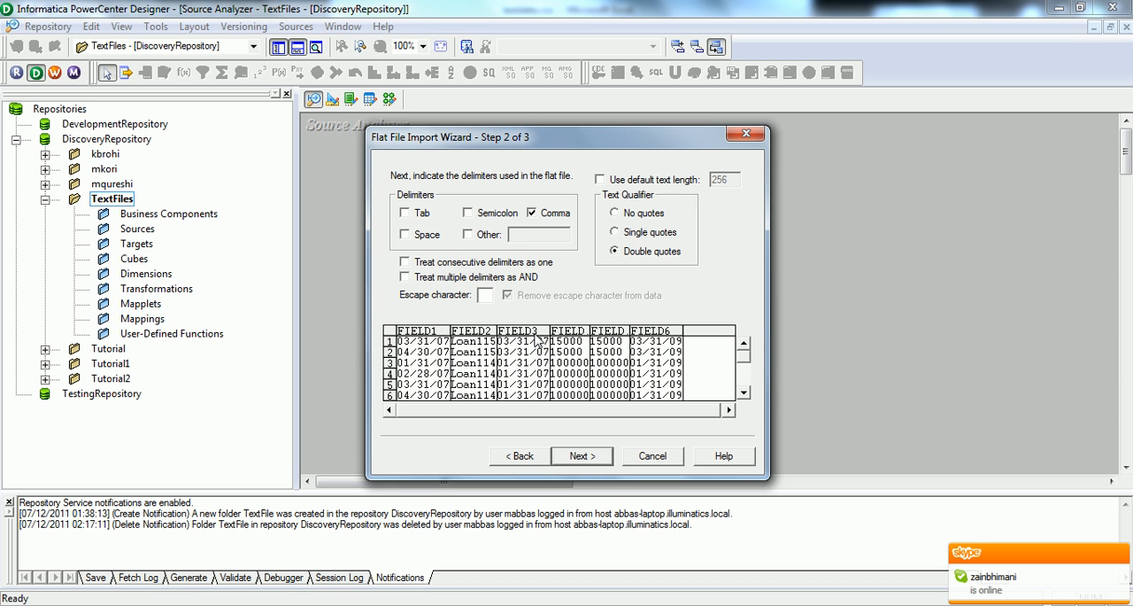
{"action": "left_click", "coordinate": [519, 456]}
{"action": "left_click", "coordinate": [584, 458]}
{"action": "left_click", "coordinate": [588, 458]}
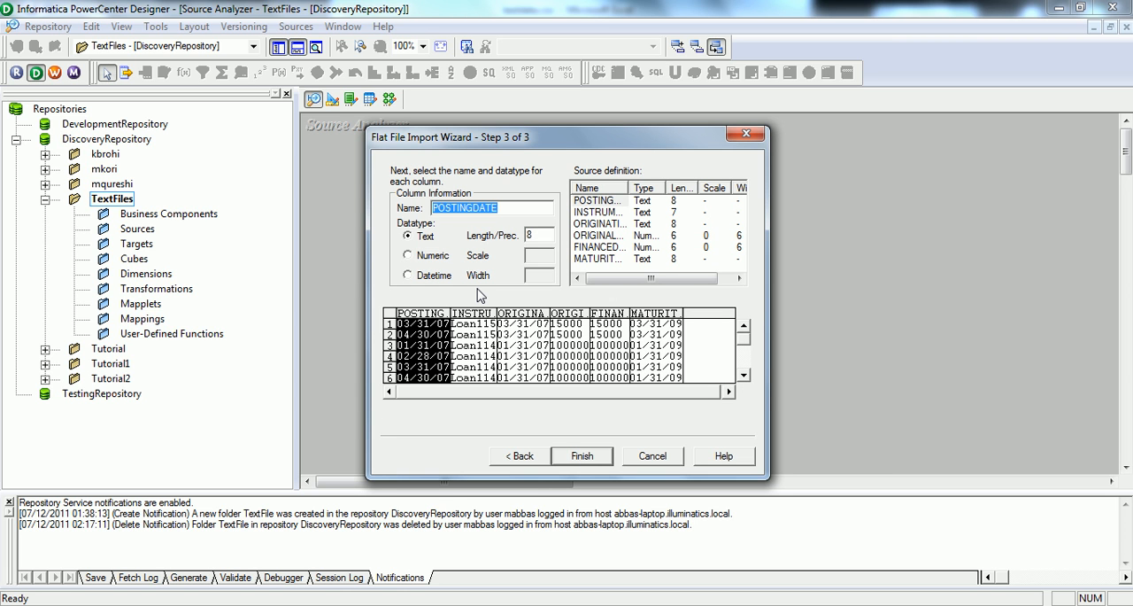
Step: Set the datatype of POSTINGDATE, ORIGINATIONDATE and MATURITYDATE to Datetime and finish the flat file import
{"action": "left_click", "coordinate": [408, 276]}
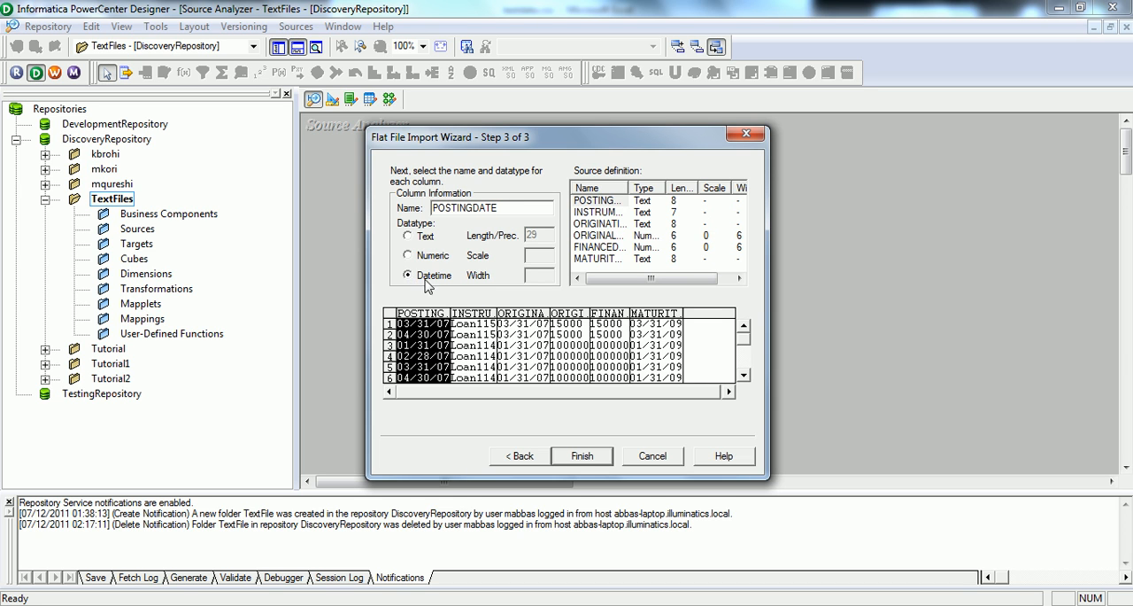
{"action": "left_click", "coordinate": [486, 320]}
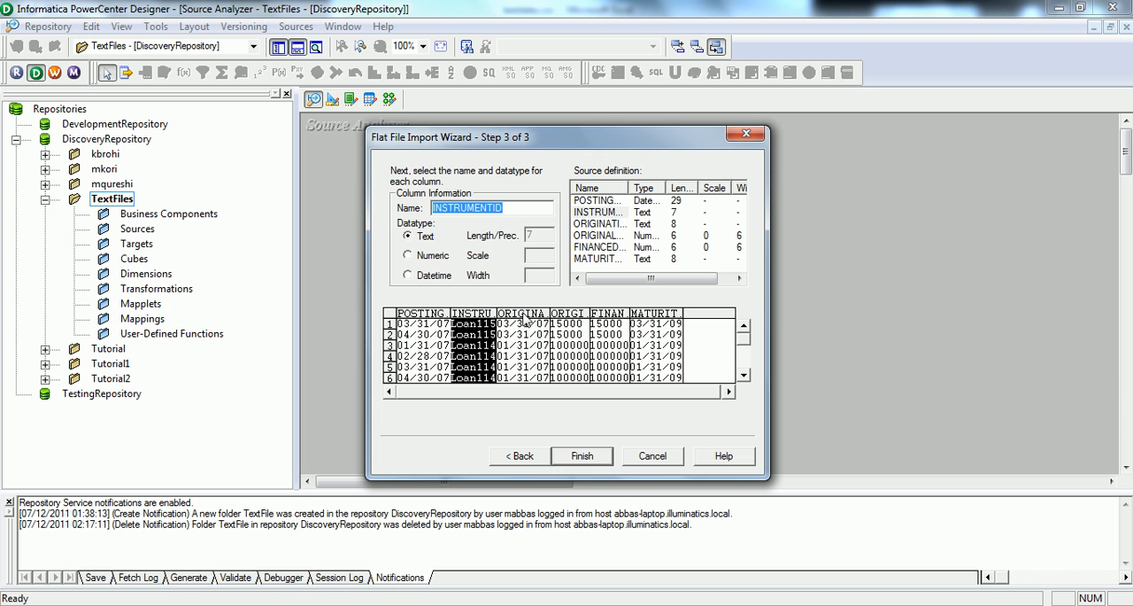
{"action": "left_click", "coordinate": [530, 328]}
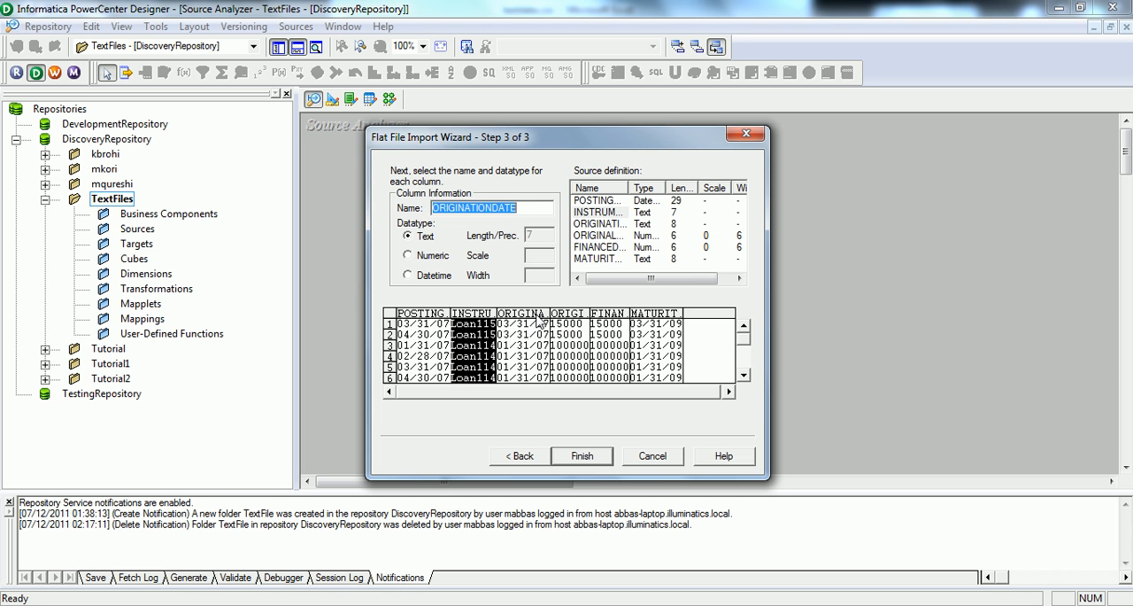
{"action": "left_click", "coordinate": [408, 276]}
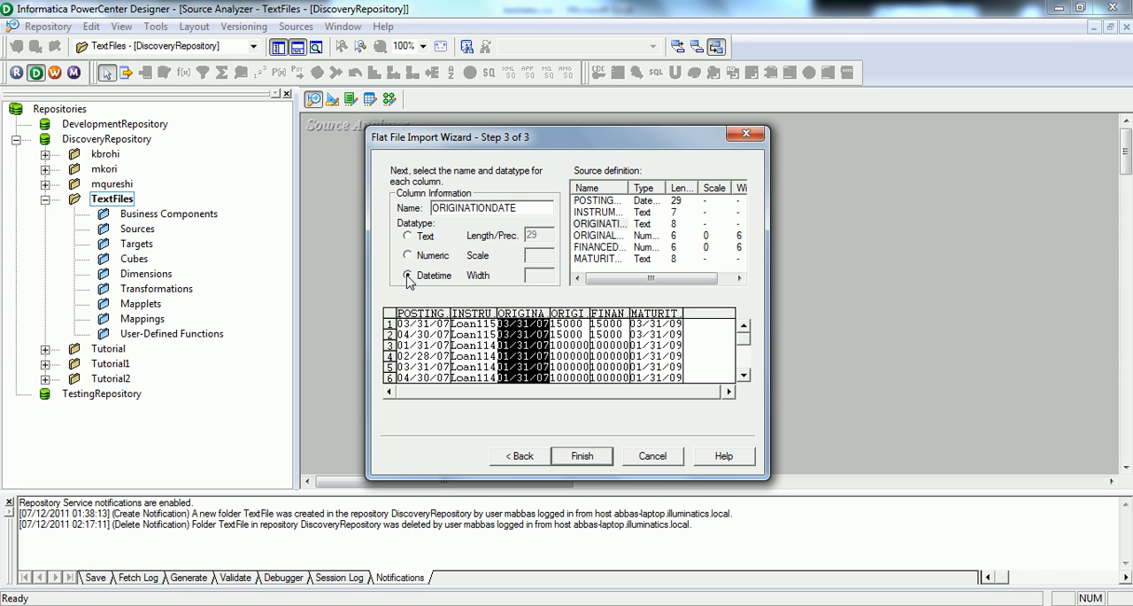
{"action": "left_click", "coordinate": [581, 326]}
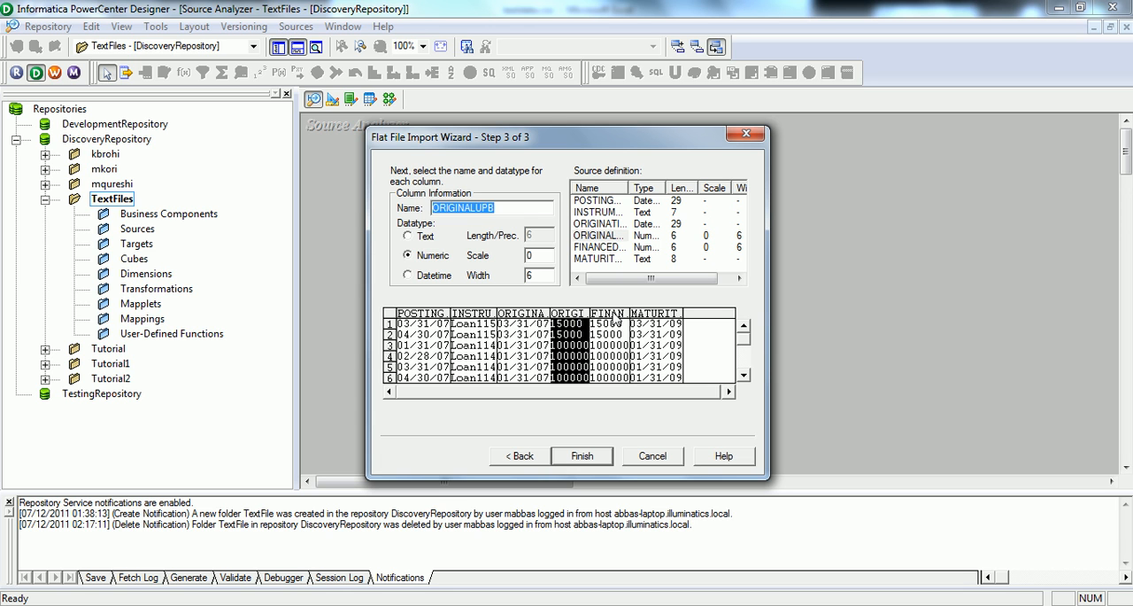
{"action": "left_click", "coordinate": [614, 324]}
{"action": "left_click", "coordinate": [649, 320]}
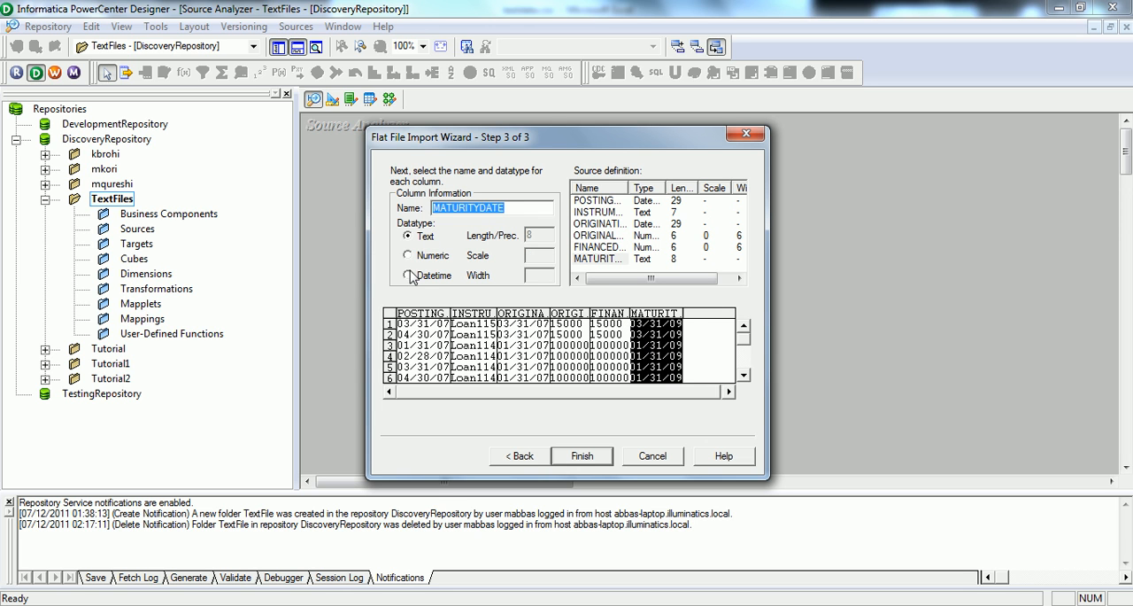
{"action": "left_click", "coordinate": [408, 276]}
{"action": "left_click", "coordinate": [576, 454]}
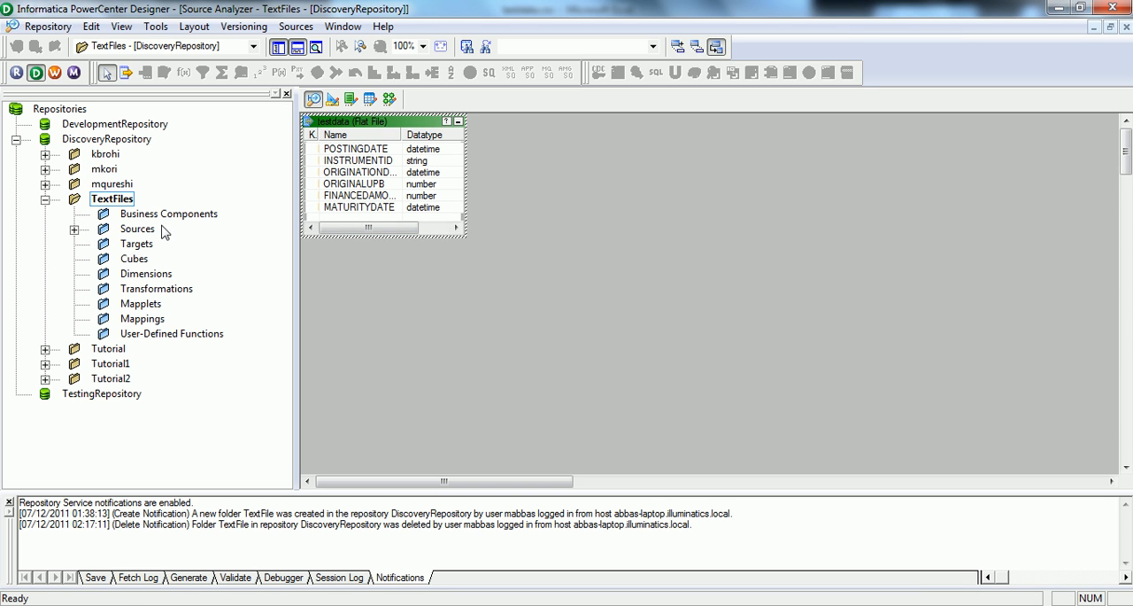
Step: Create a flat file target in the Target Designer from the imported testdata source definition
{"action": "left_click", "coordinate": [333, 99]}
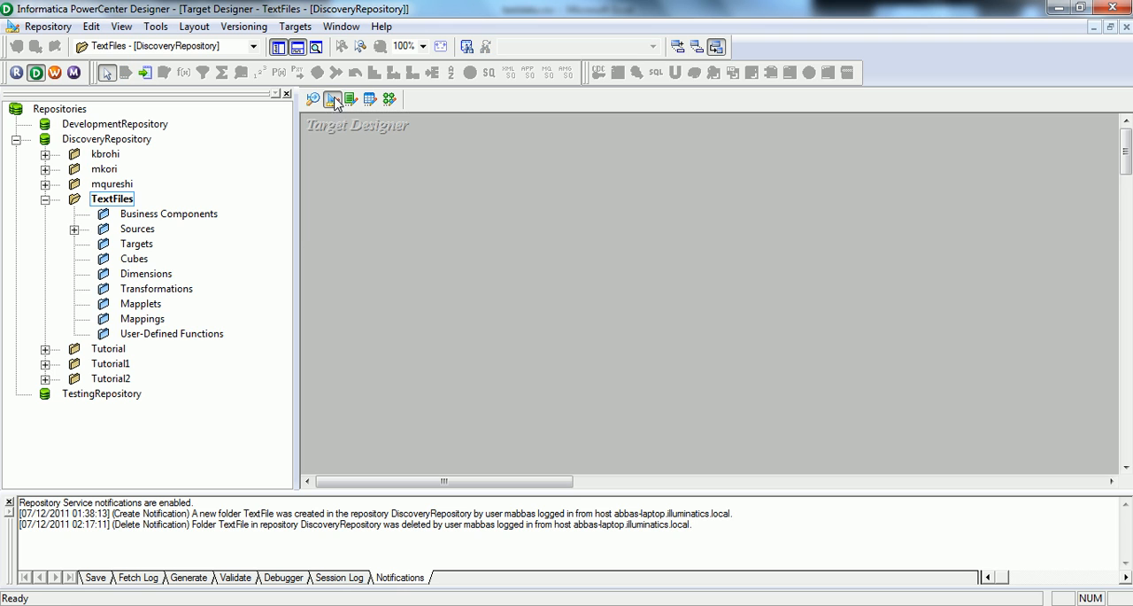
{"action": "left_click", "coordinate": [74, 228]}
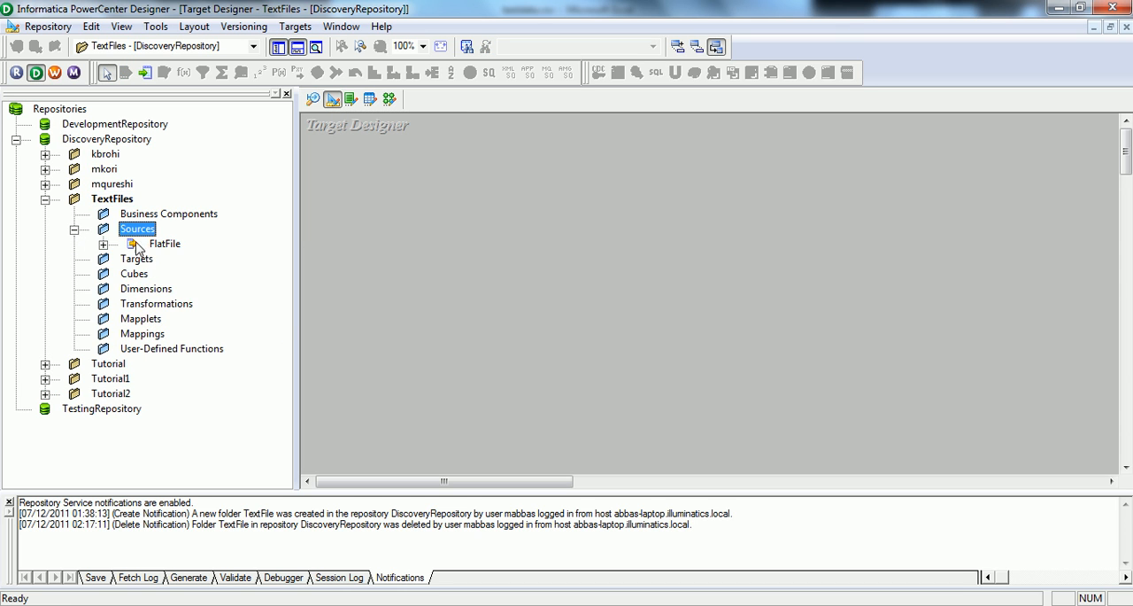
{"action": "left_click", "coordinate": [104, 243]}
{"action": "left_click_drag", "start_coordinate": [191, 258], "coordinate": [402, 255]}
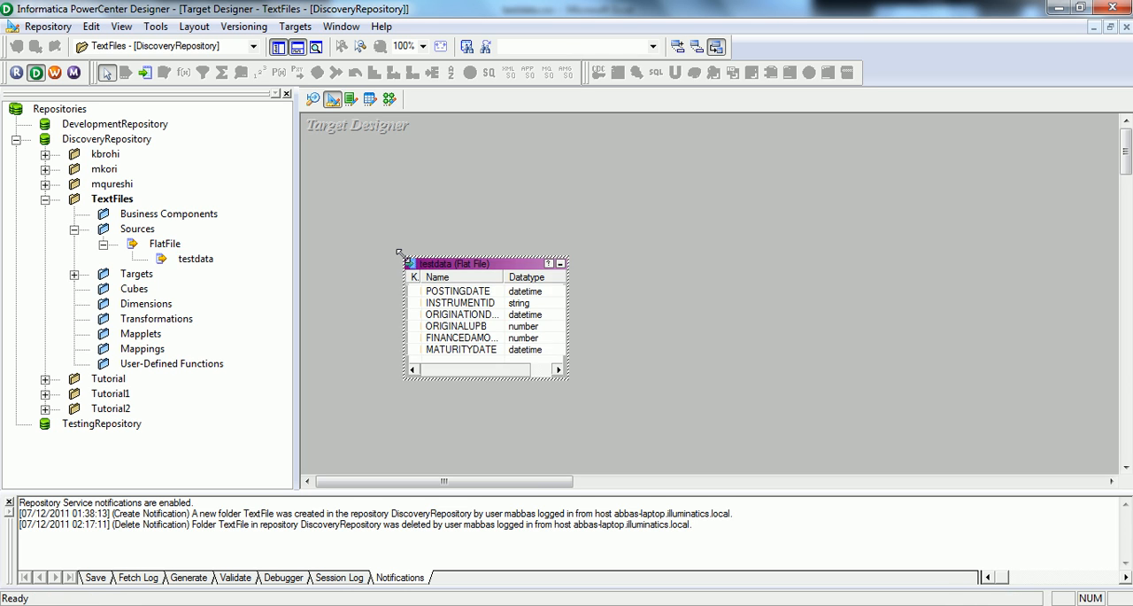
Step: Create a mapping named m_csv_to_csv from the testdata source in the Mapping Designer and place its source qualifier beside the source
{"action": "left_click", "coordinate": [389, 100]}
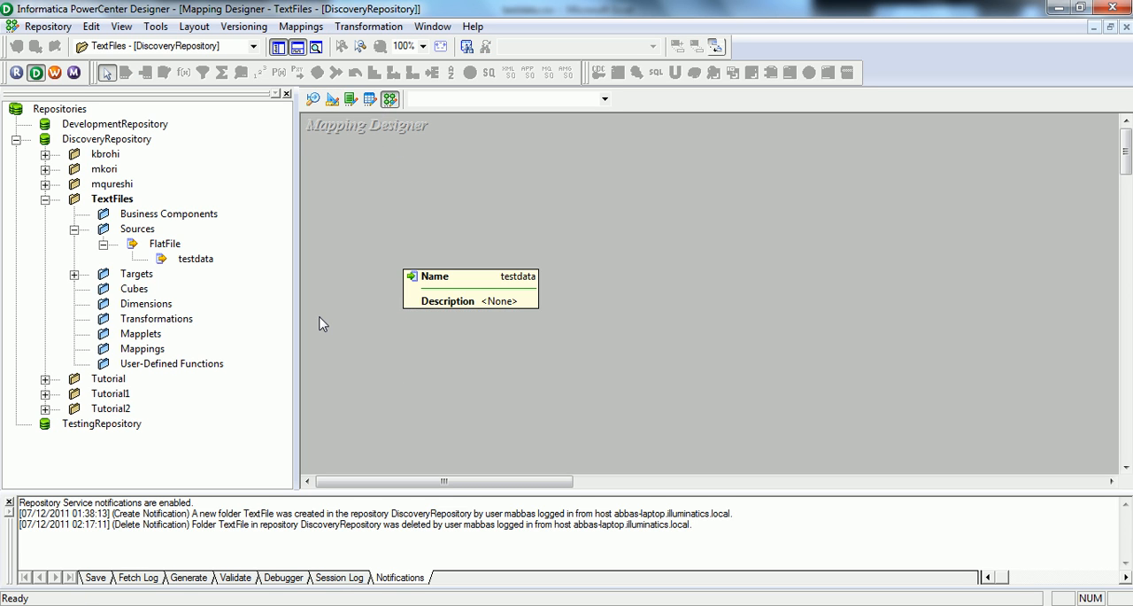
{"action": "left_click_drag", "start_coordinate": [188, 265], "coordinate": [341, 236]}
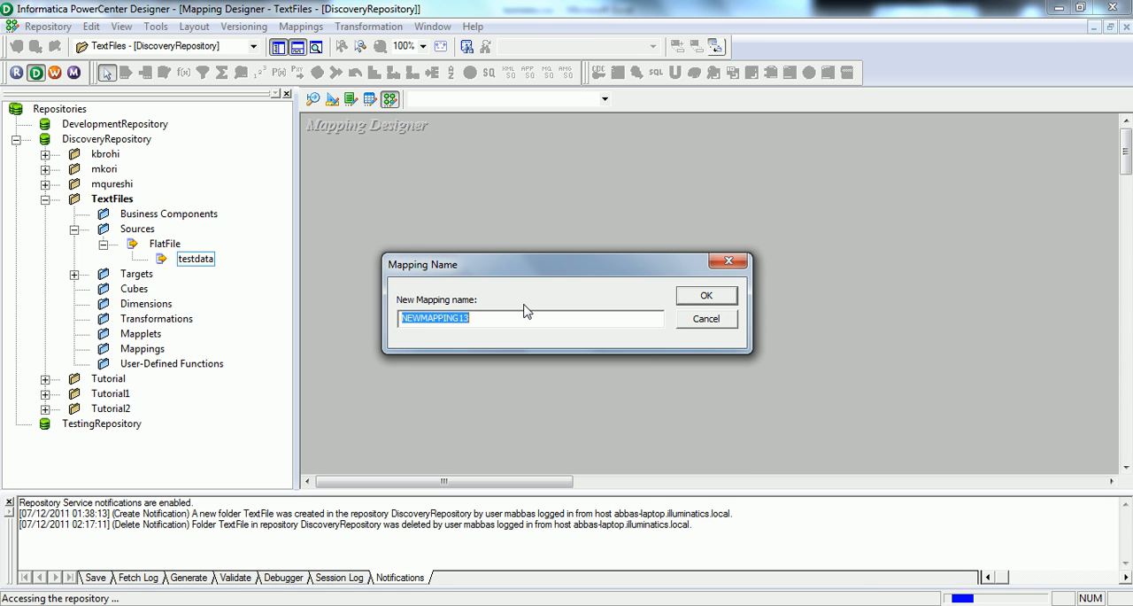
{"action": "type", "text": "m_csv_to_csv"}
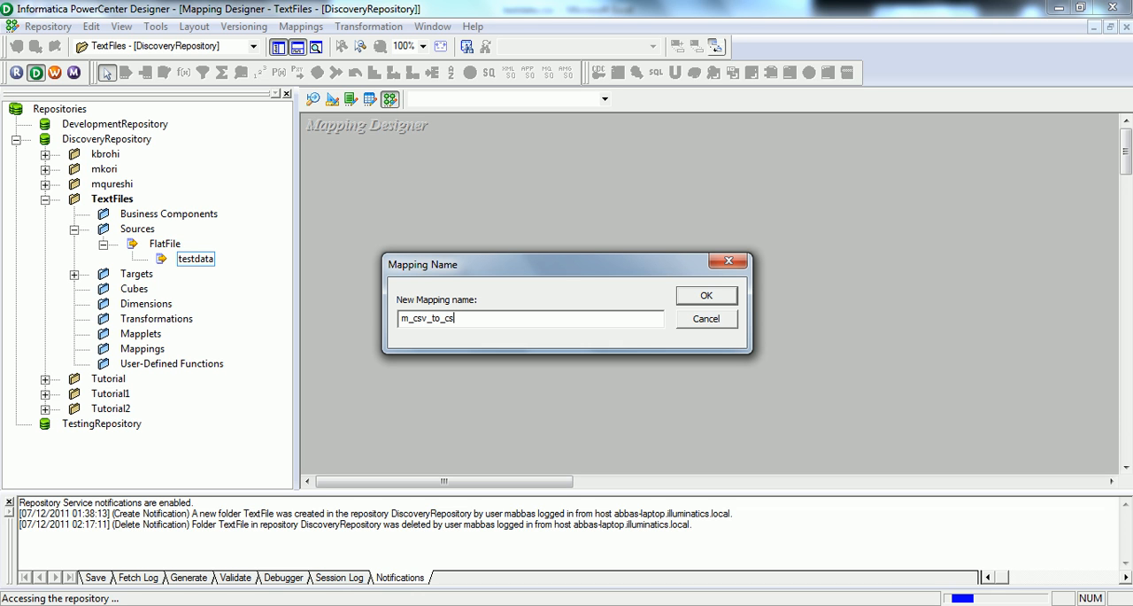
{"action": "left_click", "coordinate": [697, 301]}
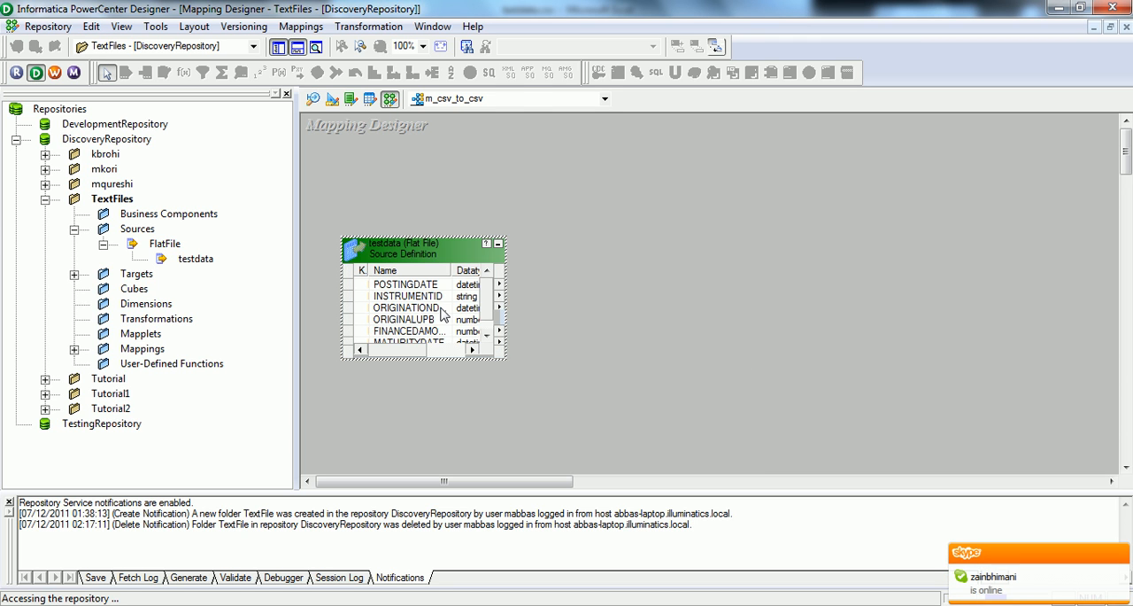
{"action": "left_click_drag", "start_coordinate": [517, 311], "coordinate": [625, 247]}
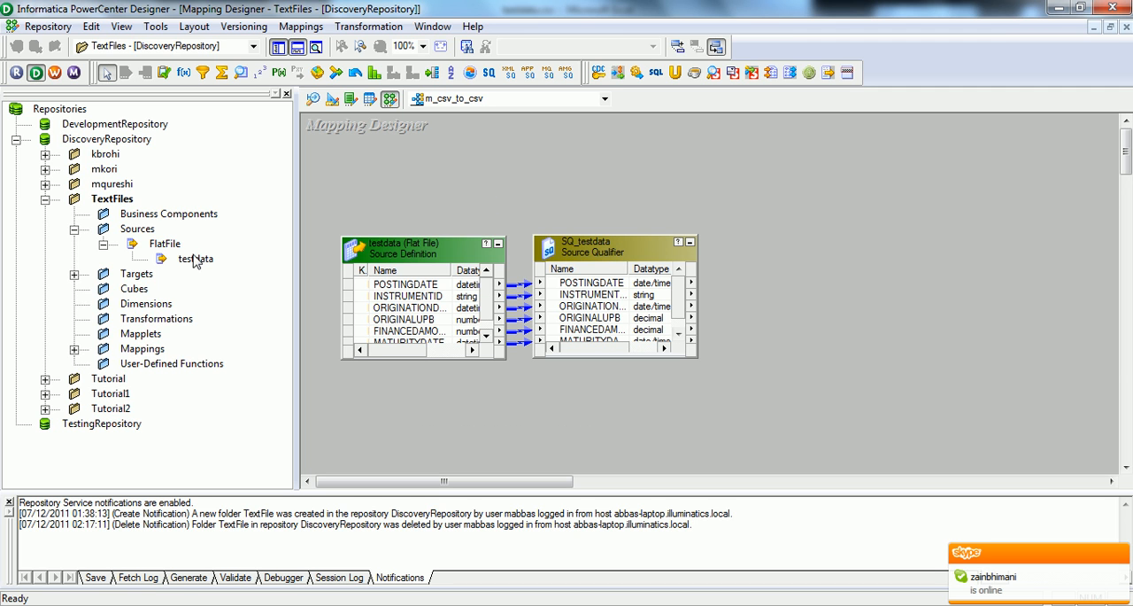
Step: Add the testdata target to the mapping and enlarge the source, source qualifier and target boxes to show all their ports
{"action": "left_click", "coordinate": [74, 275]}
{"action": "left_click_drag", "start_coordinate": [175, 290], "coordinate": [759, 242]}
{"action": "left_click_drag", "start_coordinate": [838, 250], "coordinate": [837, 246]}
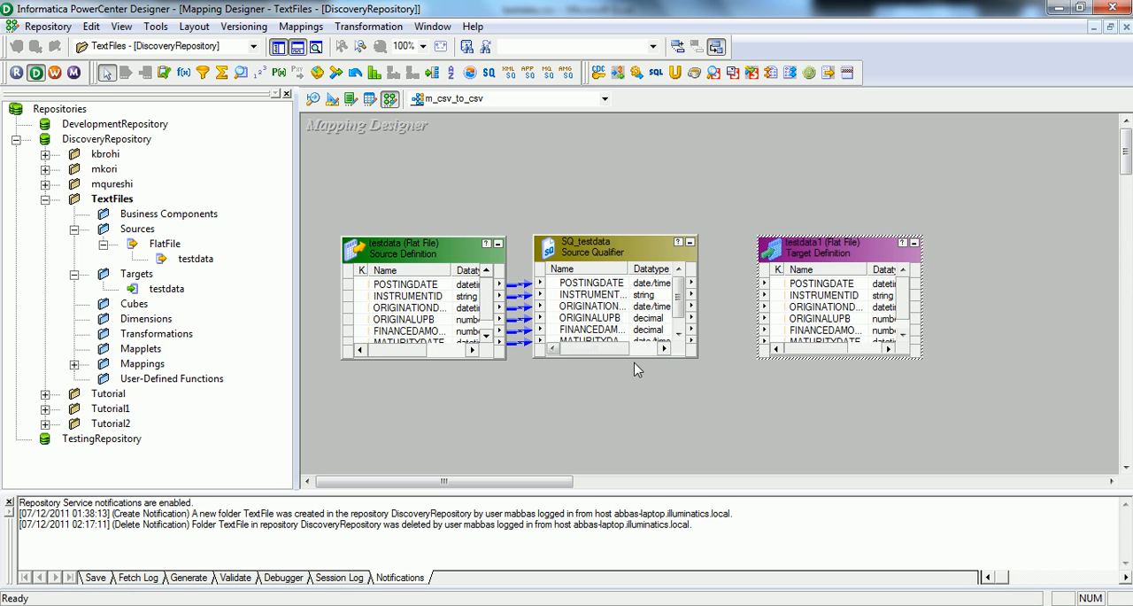
{"action": "left_click_drag", "start_coordinate": [644, 356], "coordinate": [645, 381]}
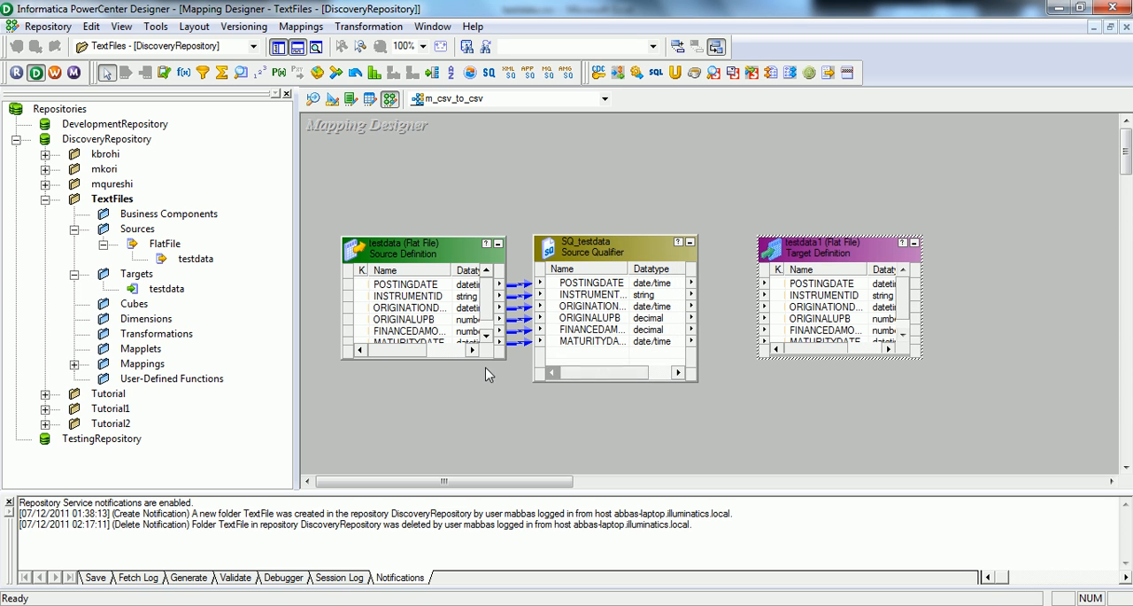
{"action": "left_click_drag", "start_coordinate": [442, 361], "coordinate": [443, 384]}
{"action": "left_click_drag", "start_coordinate": [863, 358], "coordinate": [864, 385]}
Step: Link all source qualifier ports, POSTINGDATE through MATURITYDATE, to the matching target ports and save the mapping
{"action": "left_click", "coordinate": [623, 284]}
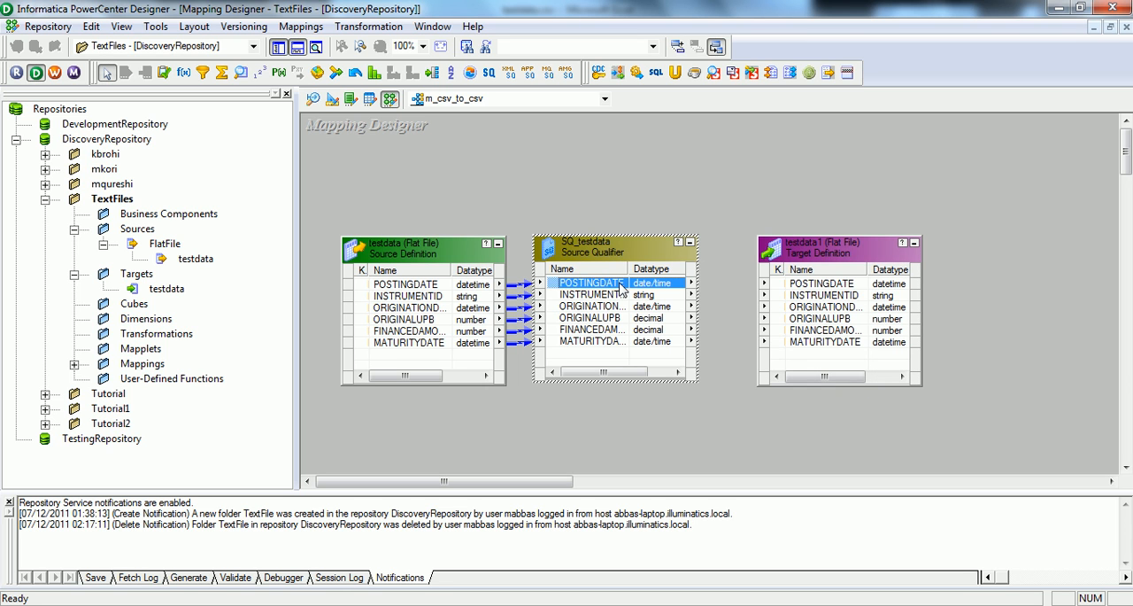
{"action": "left_click", "coordinate": [602, 341], "text": "shift"}
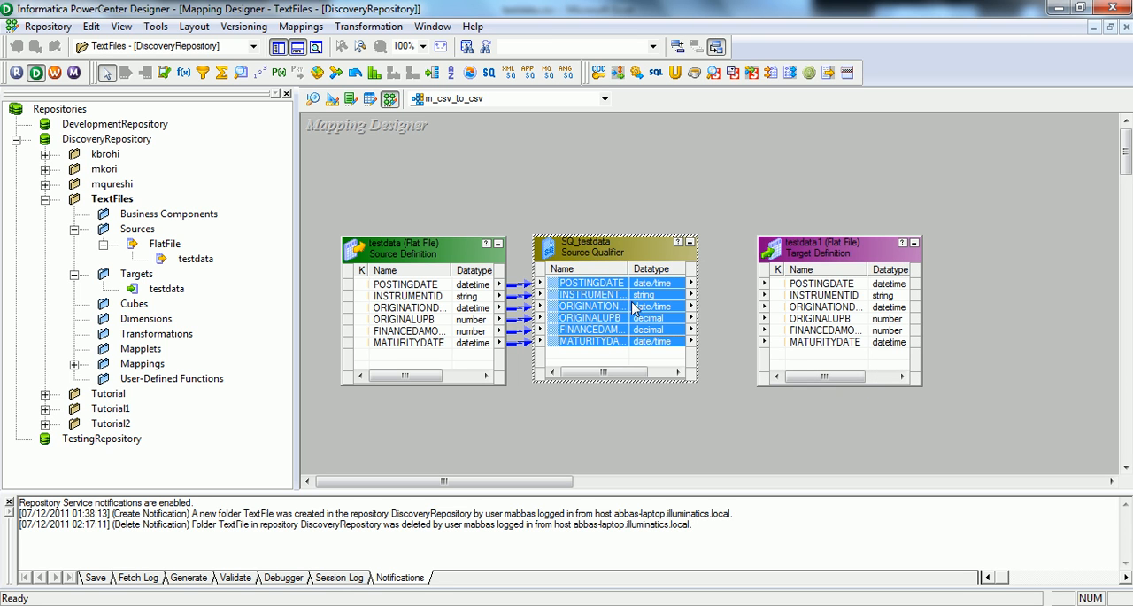
{"action": "left_click_drag", "start_coordinate": [655, 288], "coordinate": [801, 284]}
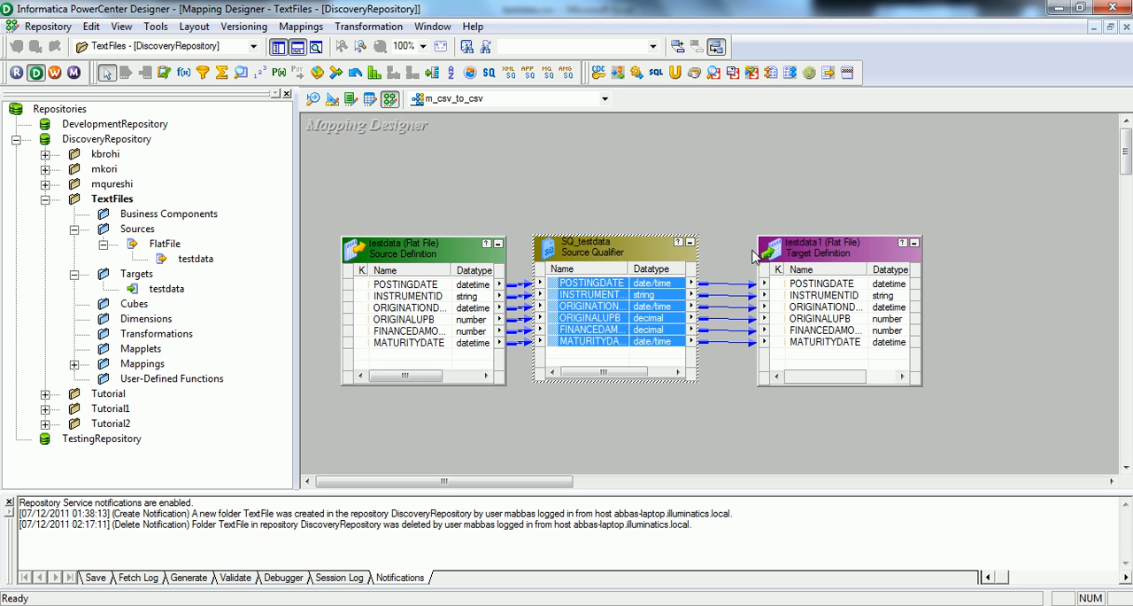
{"action": "left_click", "coordinate": [683, 205]}
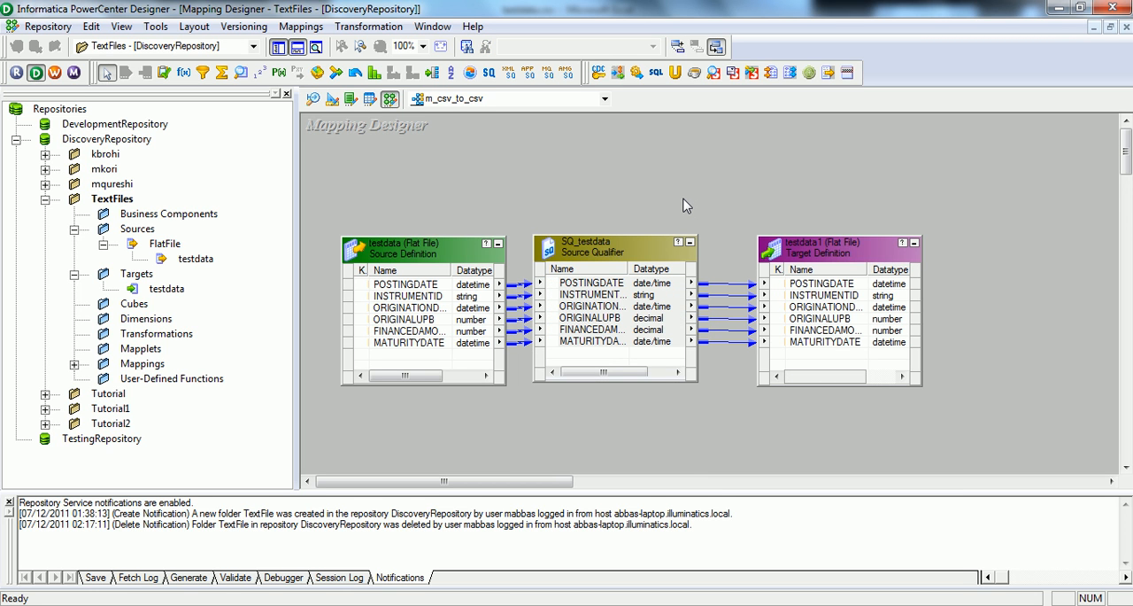
{"action": "key", "text": "ctrl+s"}
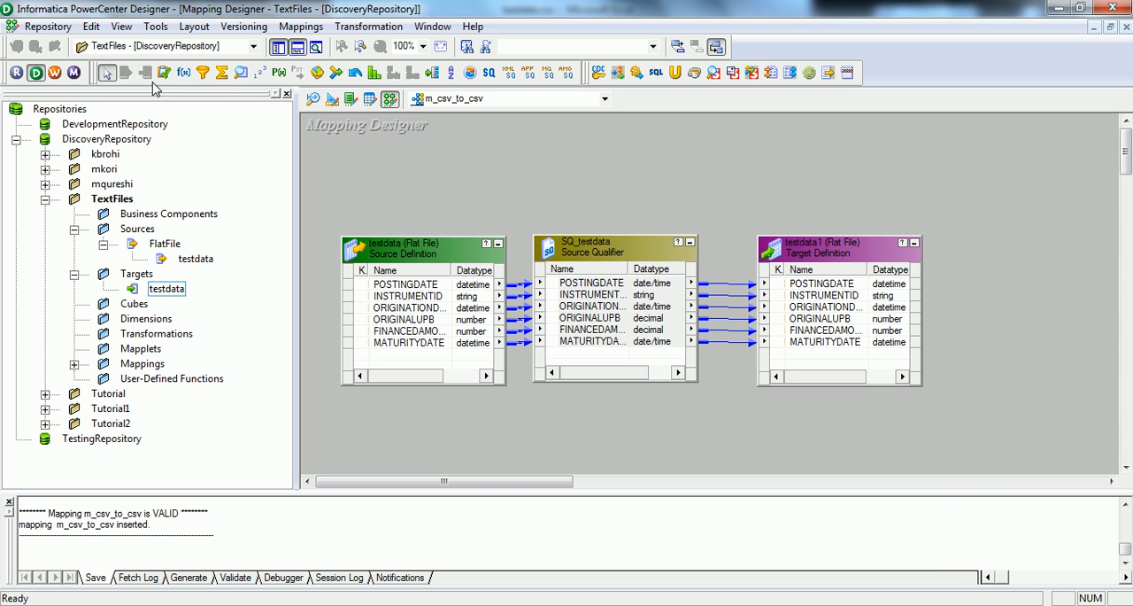
Step: Launch the Workflow Manager and the Workflow Monitor, and quit Skype to stop its notifications
{"action": "left_click", "coordinate": [56, 73]}
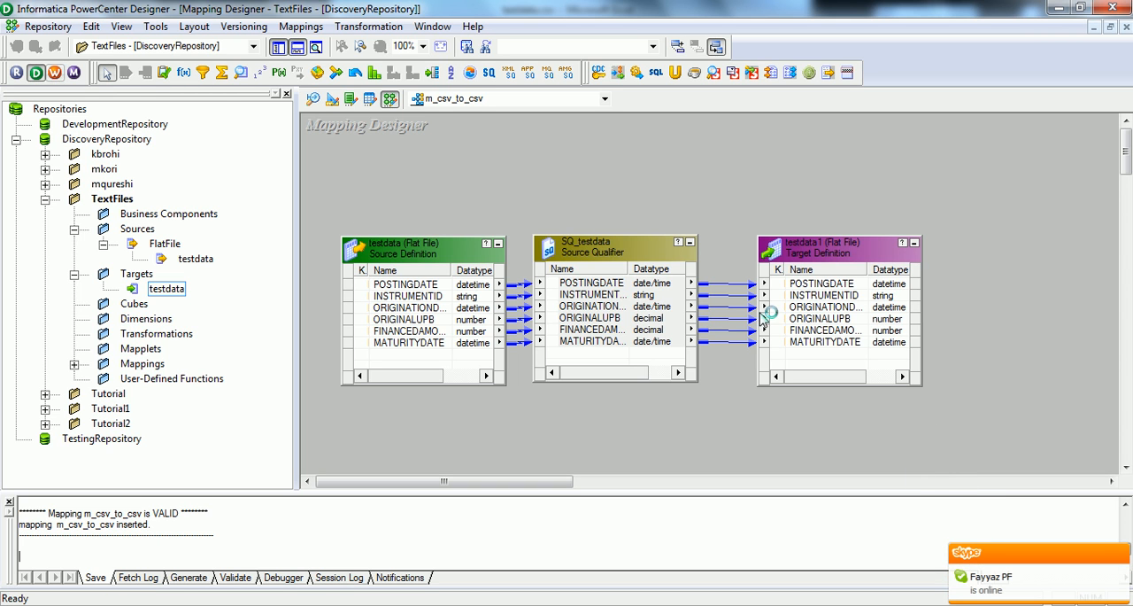
{"action": "left_click", "coordinate": [1121, 555]}
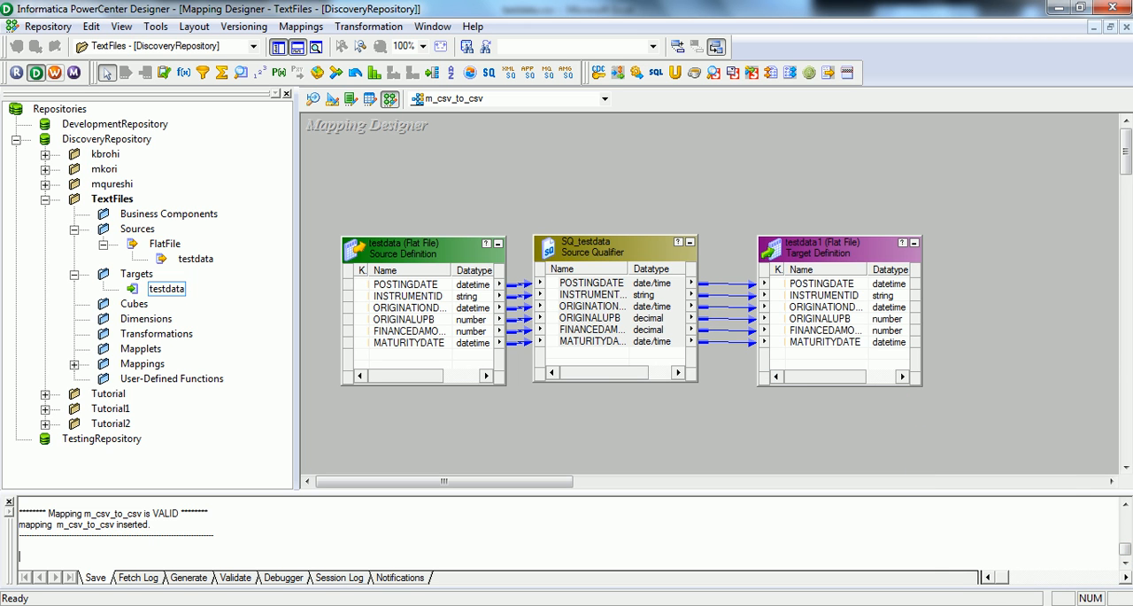
{"action": "left_click", "coordinate": [1013, 599]}
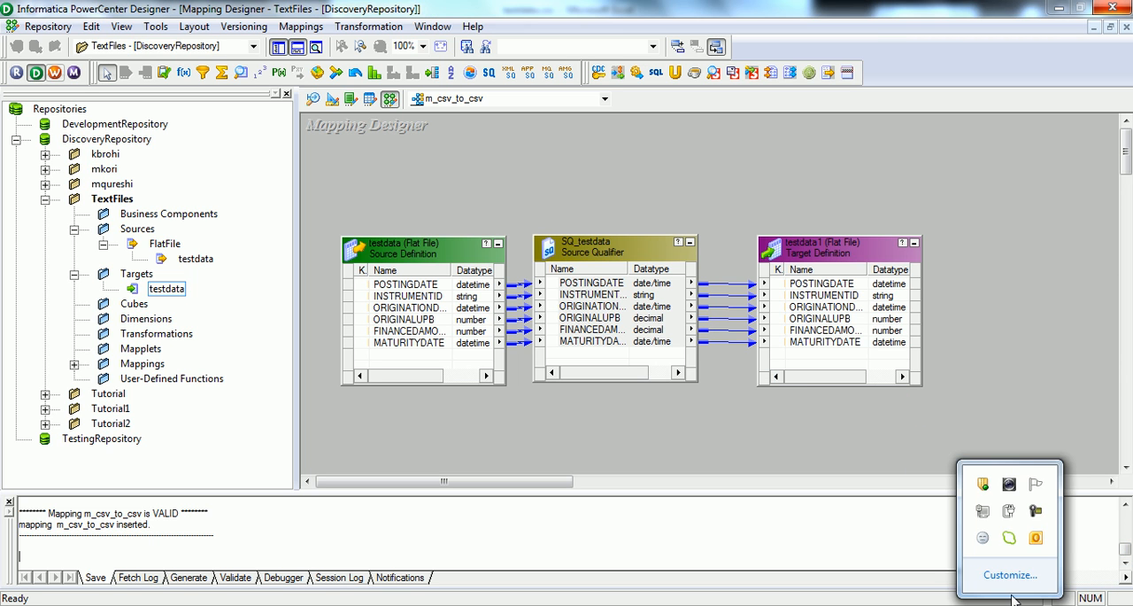
{"action": "right_click", "coordinate": [1010, 543]}
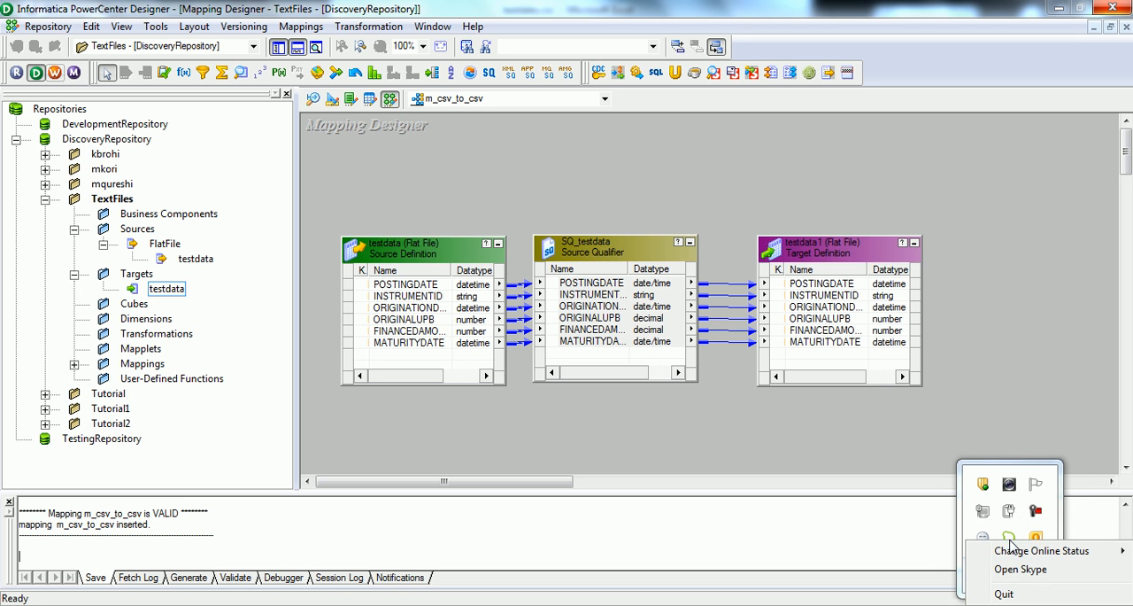
{"action": "left_click", "coordinate": [1006, 593]}
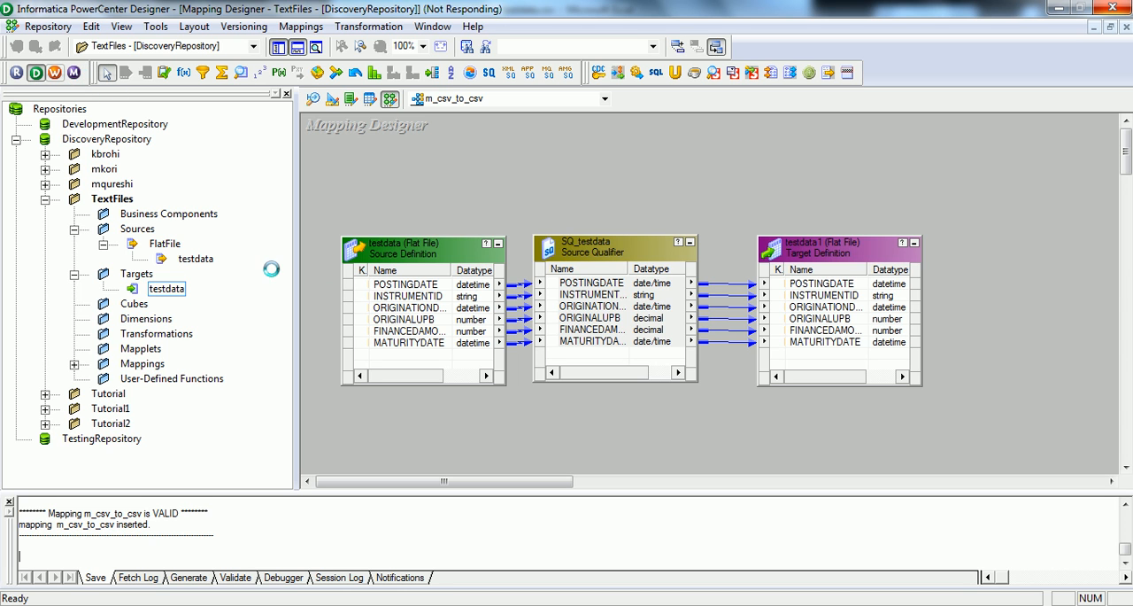
{"action": "left_click", "coordinate": [74, 72]}
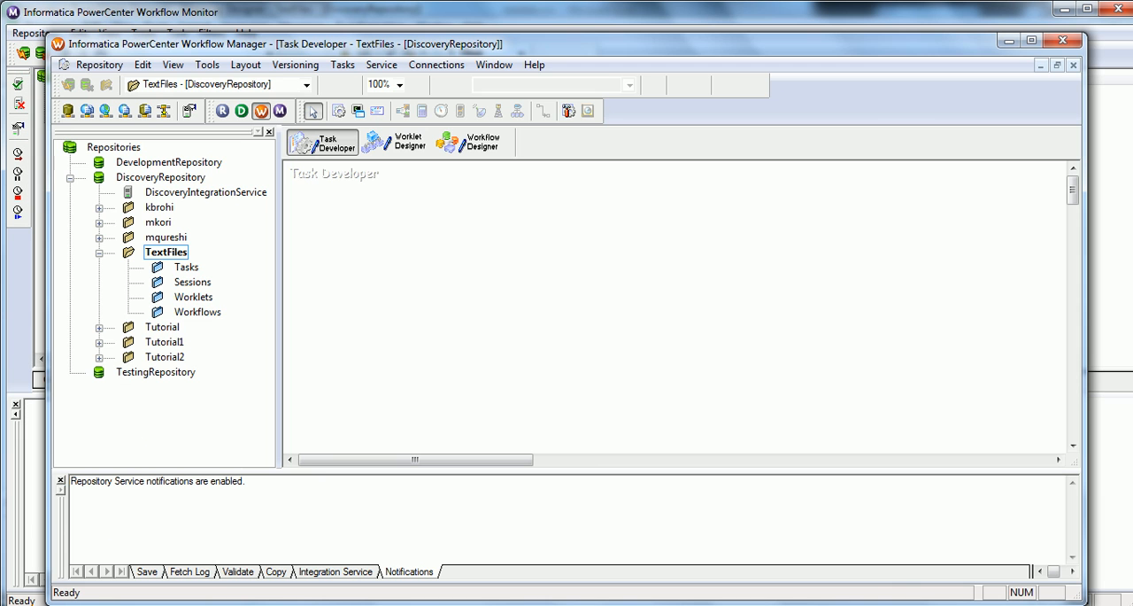
Step: Maximize the Workflow Manager and create a workflow named wf_csv_to_csv in the Workflow Designer
{"action": "left_click", "coordinate": [1031, 40]}
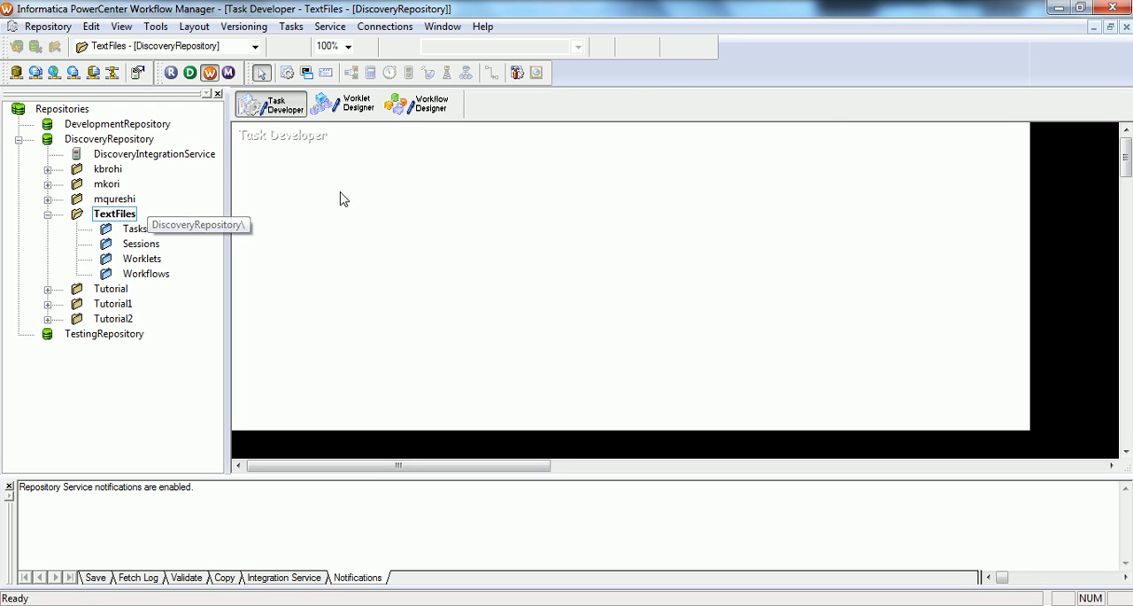
{"action": "left_click", "coordinate": [433, 106]}
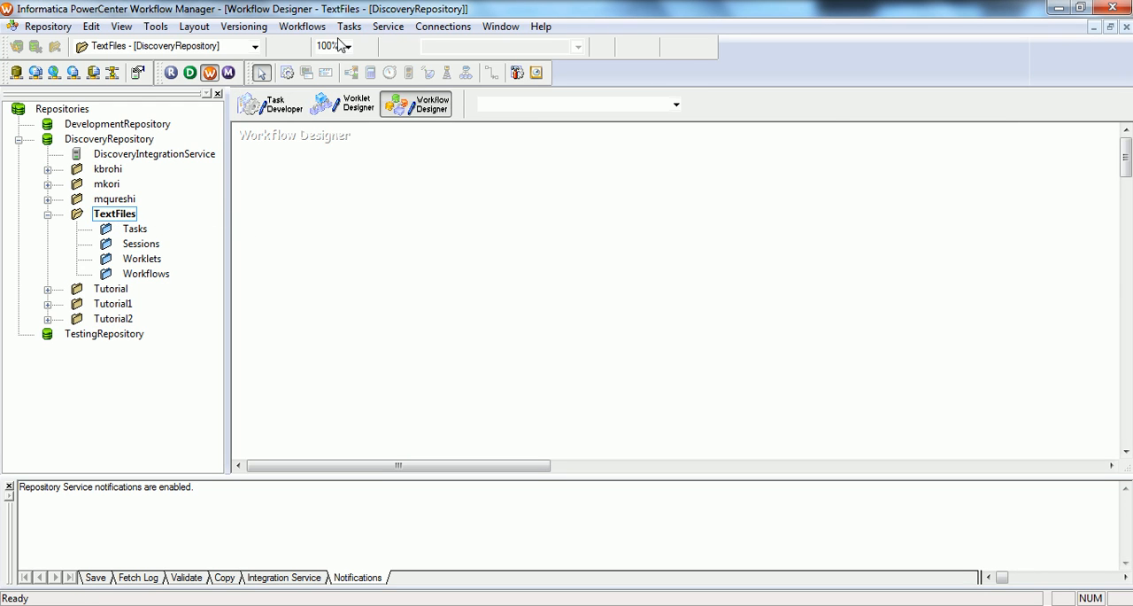
{"action": "left_click", "coordinate": [304, 27]}
{"action": "left_click", "coordinate": [311, 45]}
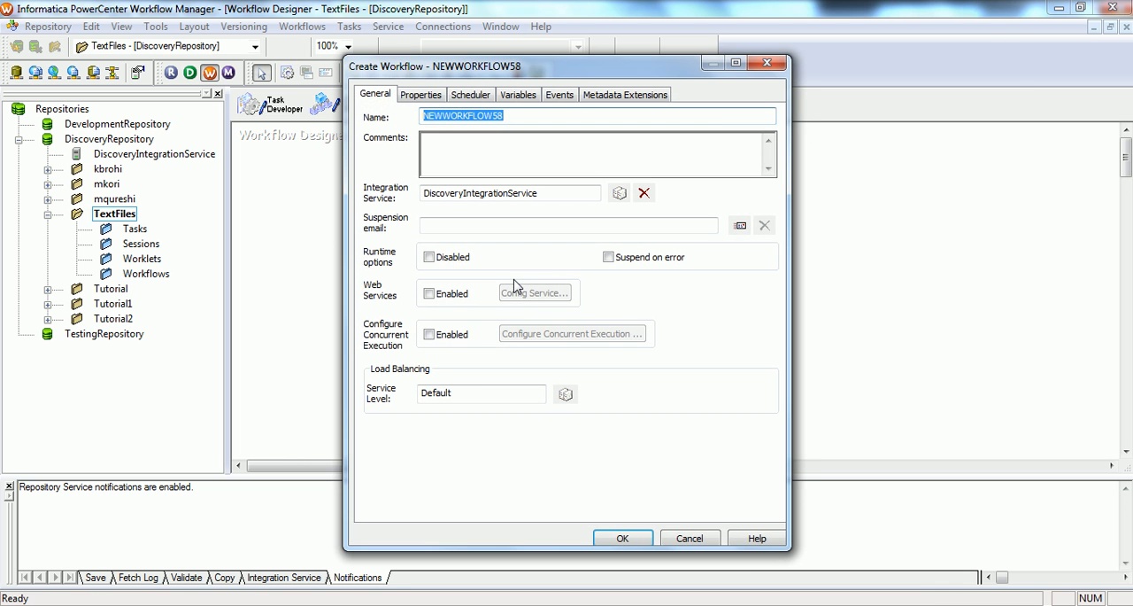
{"action": "type", "text": "wf_csv_to_c"}
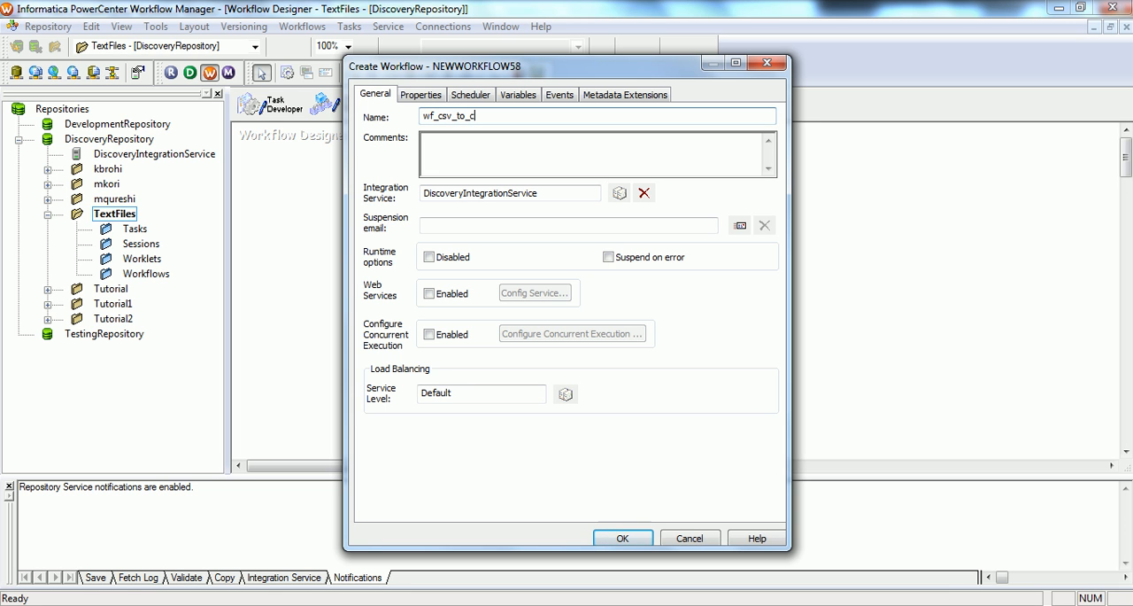
{"action": "type", "text": "sv"}
{"action": "left_click", "coordinate": [621, 539]}
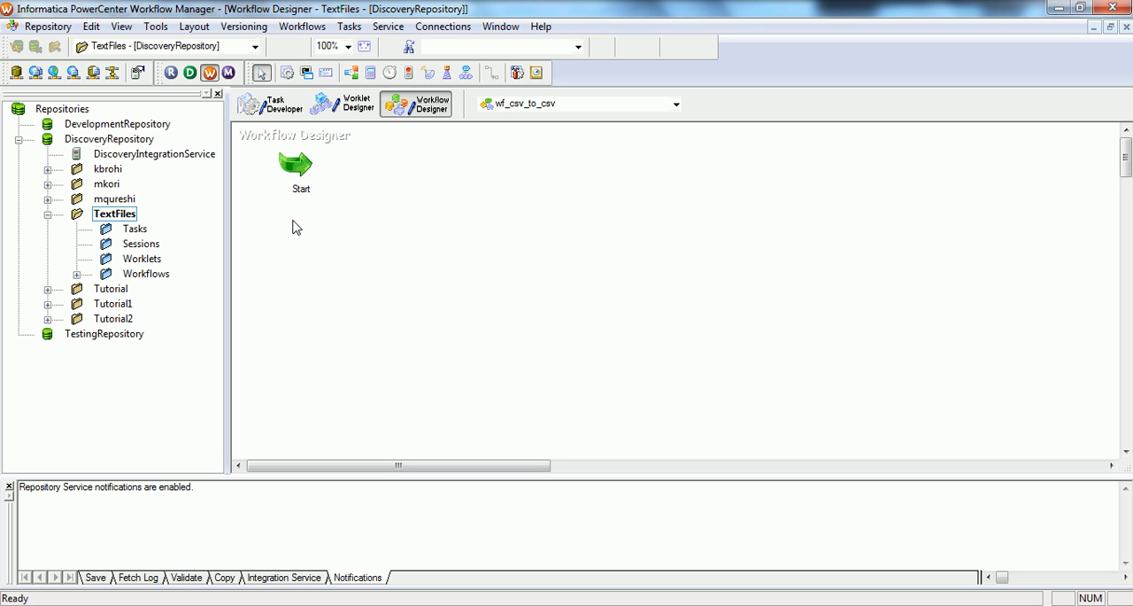
Step: Add a session task for the m_csv_to_csv mapping to the workflow and align it beside the Start task
{"action": "left_click", "coordinate": [288, 78]}
{"action": "left_click", "coordinate": [378, 168]}
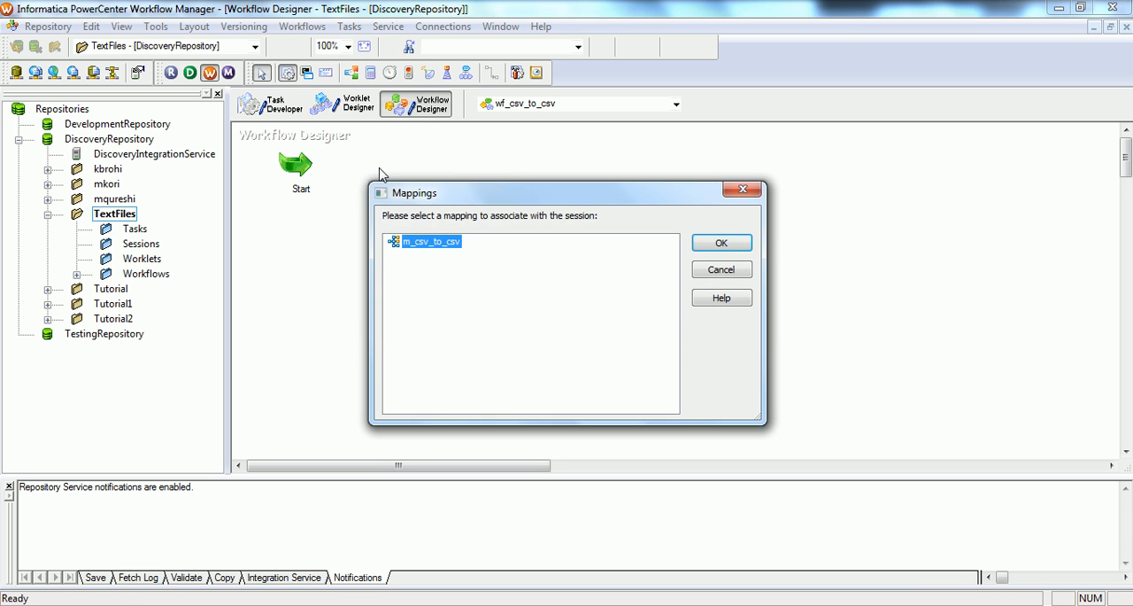
{"action": "left_click", "coordinate": [723, 245]}
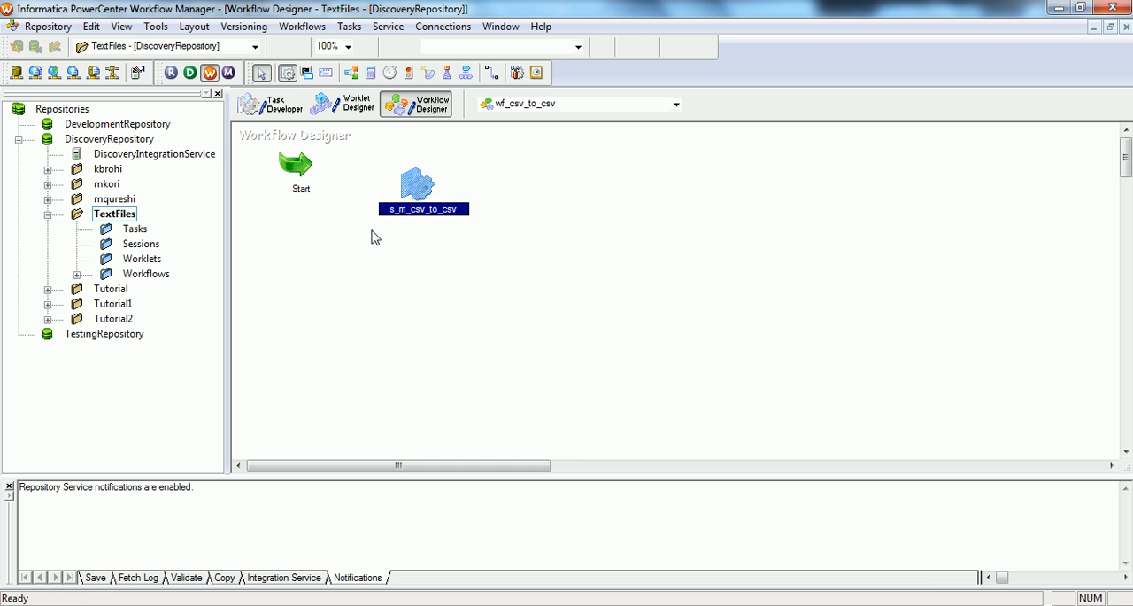
{"action": "left_click", "coordinate": [418, 198]}
{"action": "left_click", "coordinate": [422, 170]}
{"action": "left_click_drag", "start_coordinate": [412, 188], "coordinate": [415, 164]}
Step: Link the Start task to the s_m_csv_to_csv session
{"action": "left_click", "coordinate": [532, 165]}
{"action": "left_click", "coordinate": [491, 76]}
{"action": "left_click_drag", "start_coordinate": [305, 165], "coordinate": [414, 164]}
Step: Open the s_m_csv_to_csv session full-screen and review the output and source file directories and names in its mapping configuration
{"action": "double_click", "coordinate": [422, 159]}
{"action": "double_click", "coordinate": [507, 97]}
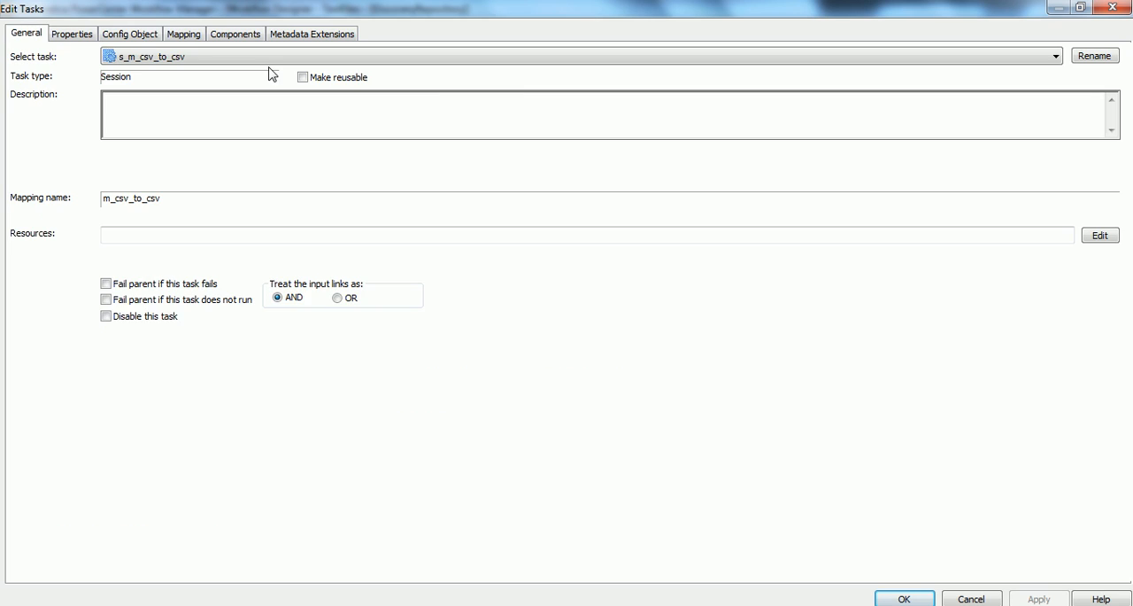
{"action": "left_click", "coordinate": [118, 41]}
{"action": "left_click", "coordinate": [195, 36]}
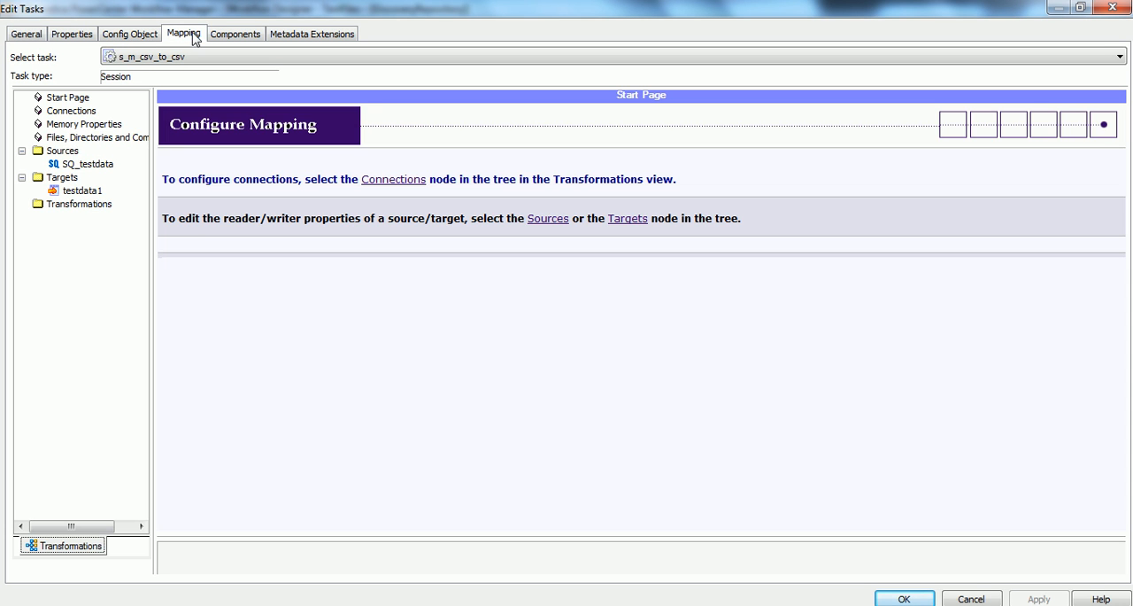
{"action": "left_click", "coordinate": [100, 140]}
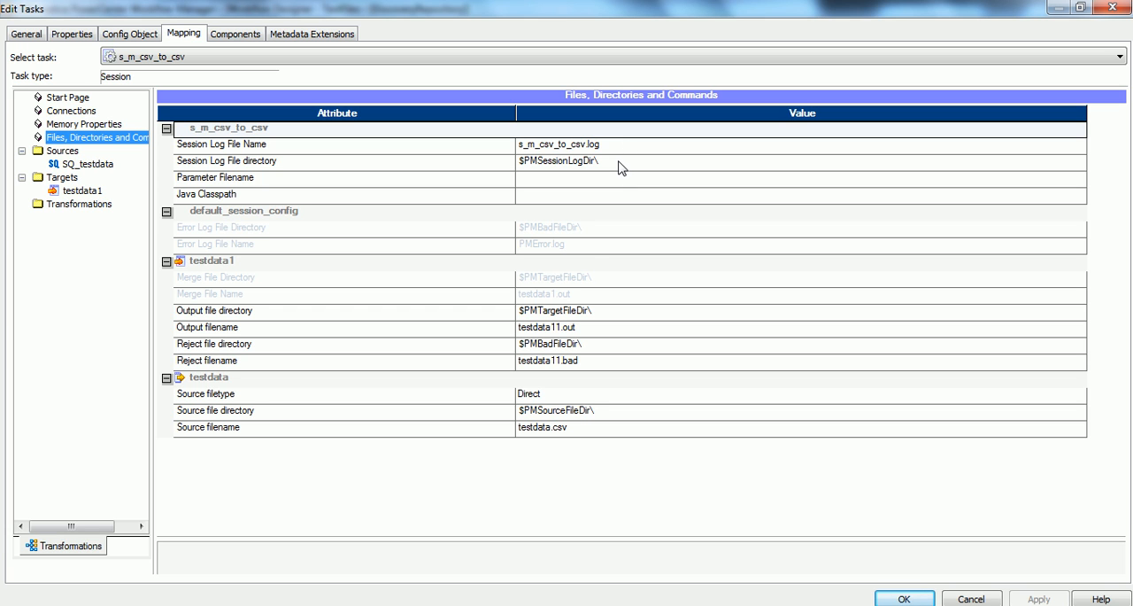
{"action": "left_click", "coordinate": [611, 317]}
{"action": "left_click", "coordinate": [613, 417]}
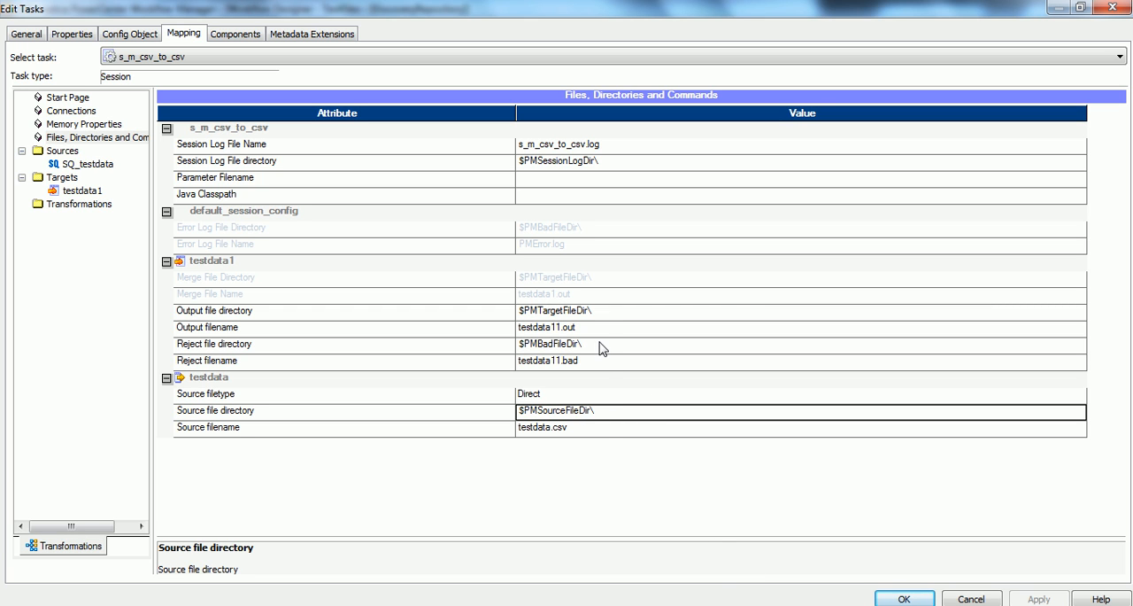
{"action": "left_click", "coordinate": [600, 329]}
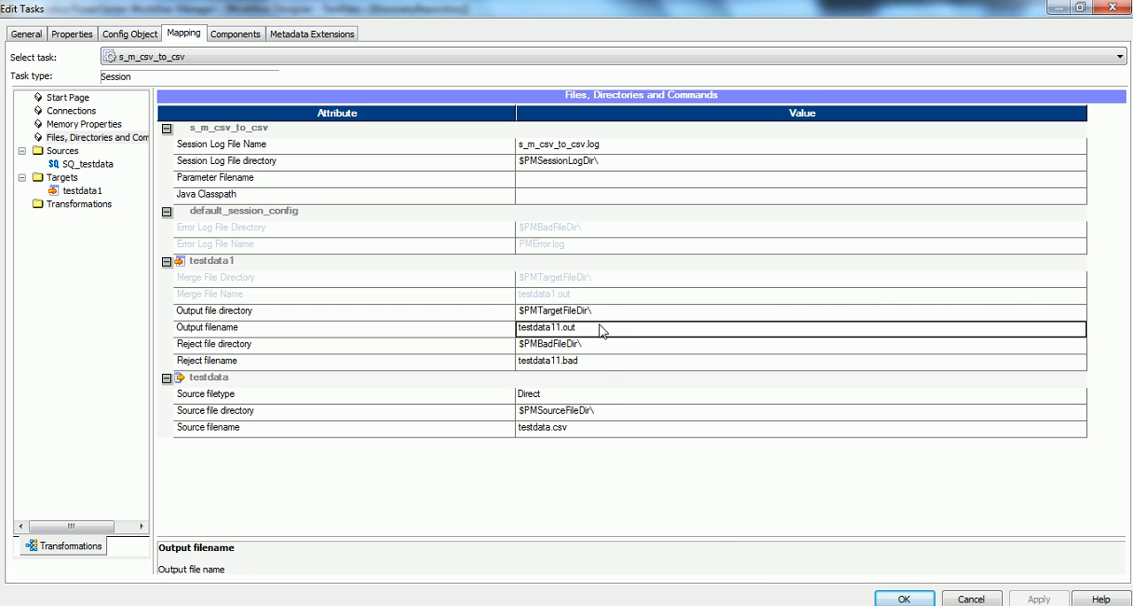
Step: Switch to the server terminal, list the TgtFiles directory and check for existing output with cat testdata11.out
{"action": "left_click", "coordinate": [633, 605]}
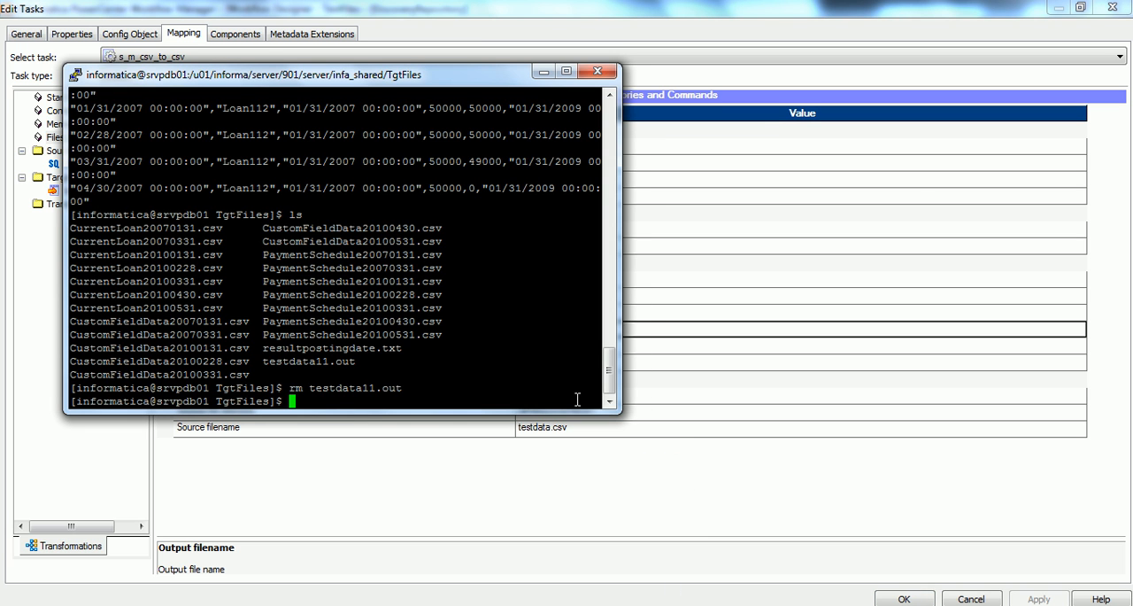
{"action": "type", "text": "ls"}
{"action": "key", "text": "Return"}
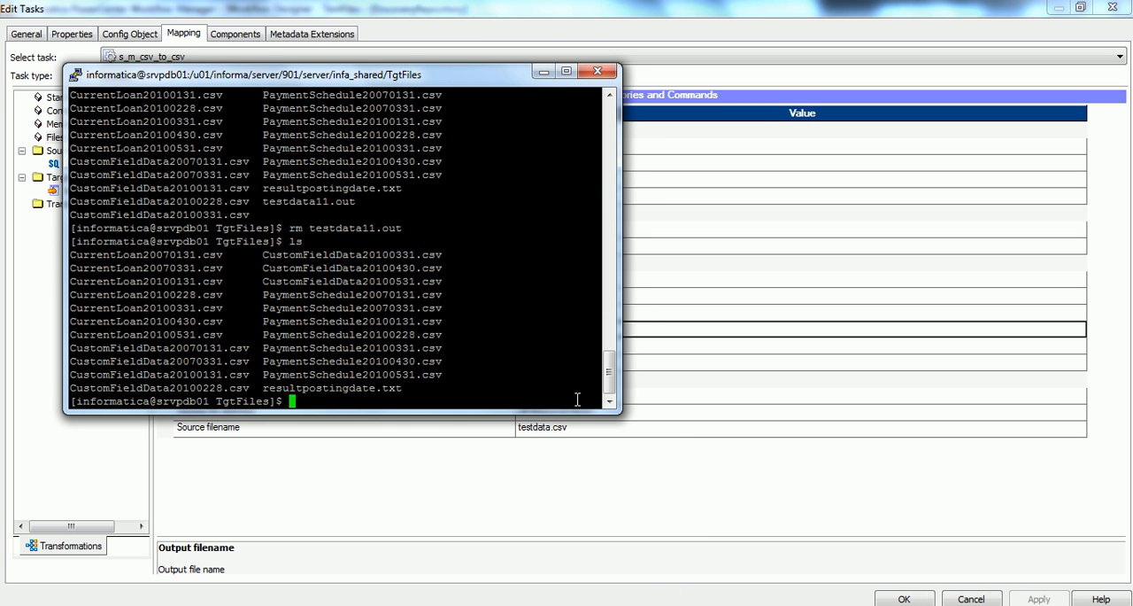
{"action": "type", "text": "cat testdata11.out"}
{"action": "key", "text": "Return"}
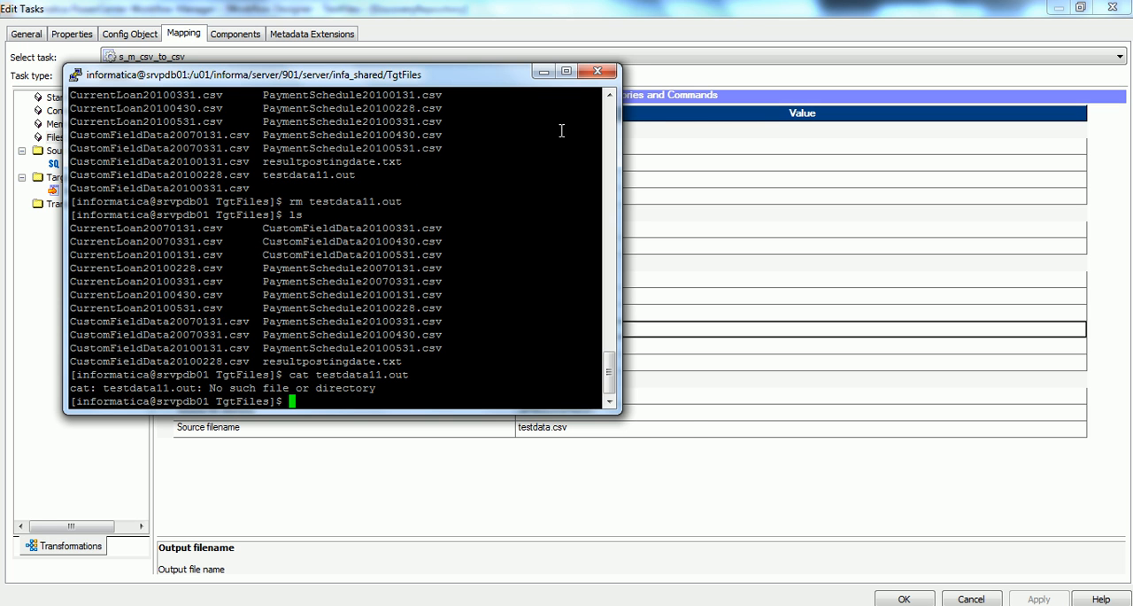
{"action": "left_click", "coordinate": [544, 71]}
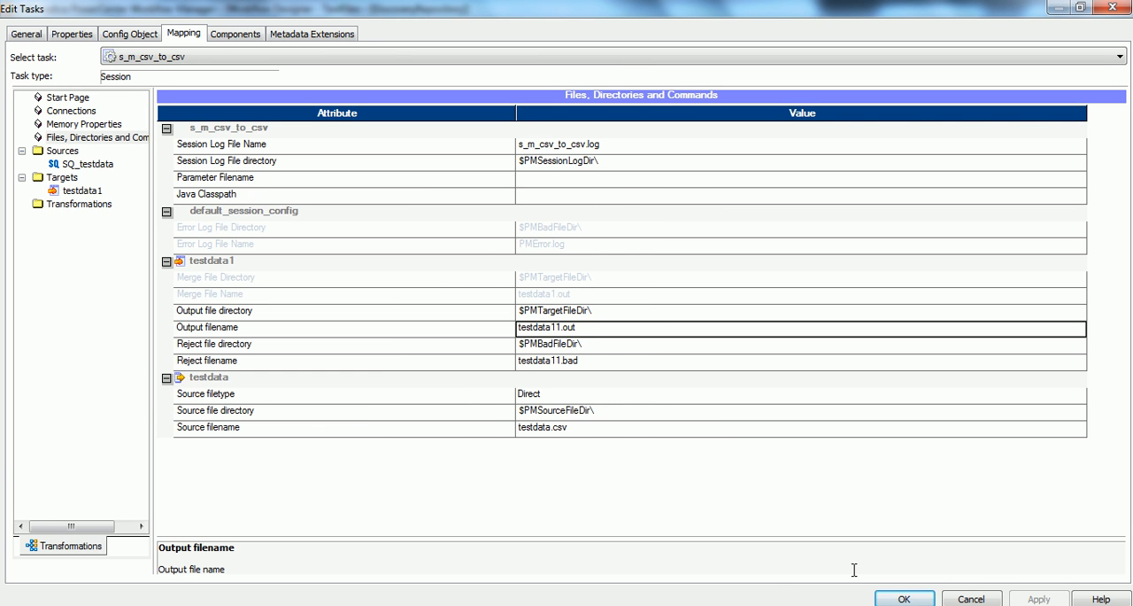
Step: Accept the session settings and save the wf_csv_to_csv workflow
{"action": "left_click", "coordinate": [902, 598]}
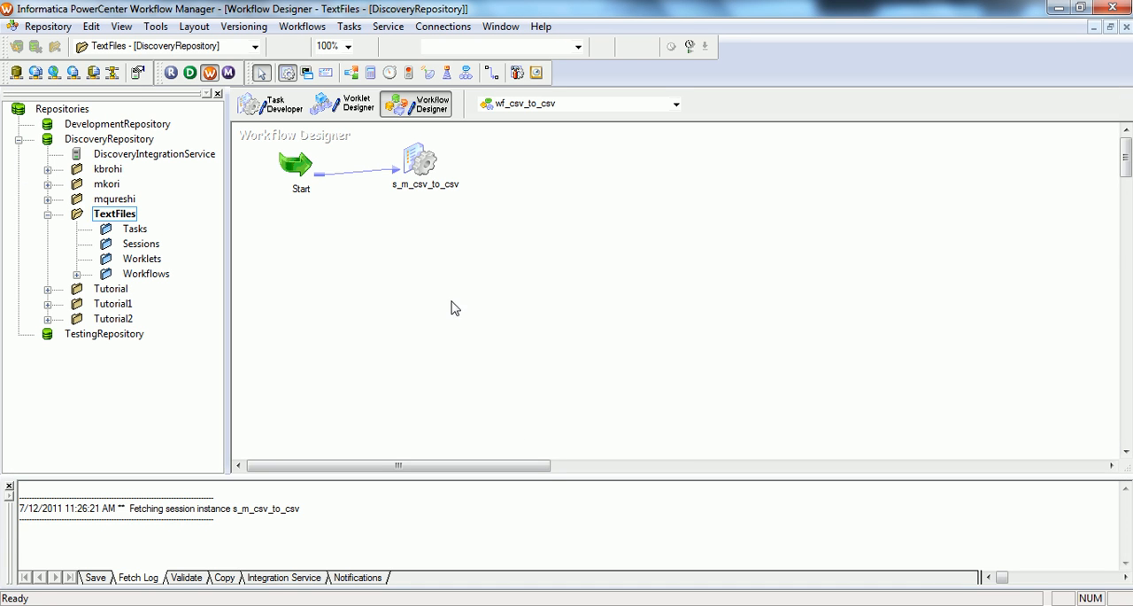
{"action": "key", "text": "ctrl+s"}
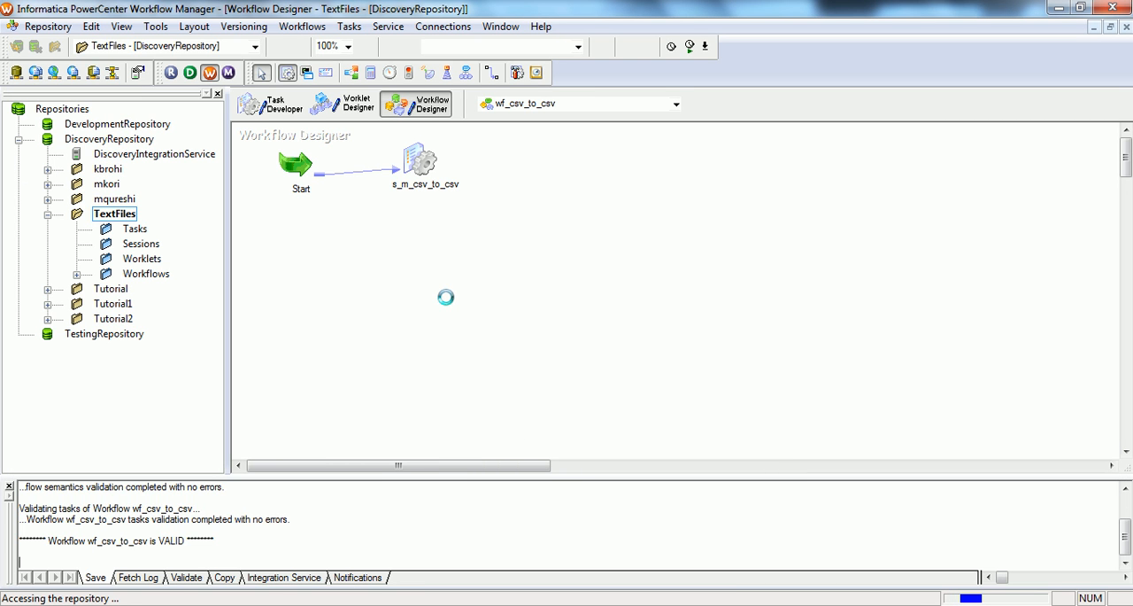
Step: Connect the Workflow Monitor to DiscoveryIntegrationService, and run the workflow from its Start task in the Workflow Manager
{"action": "left_click", "coordinate": [362, 604]}
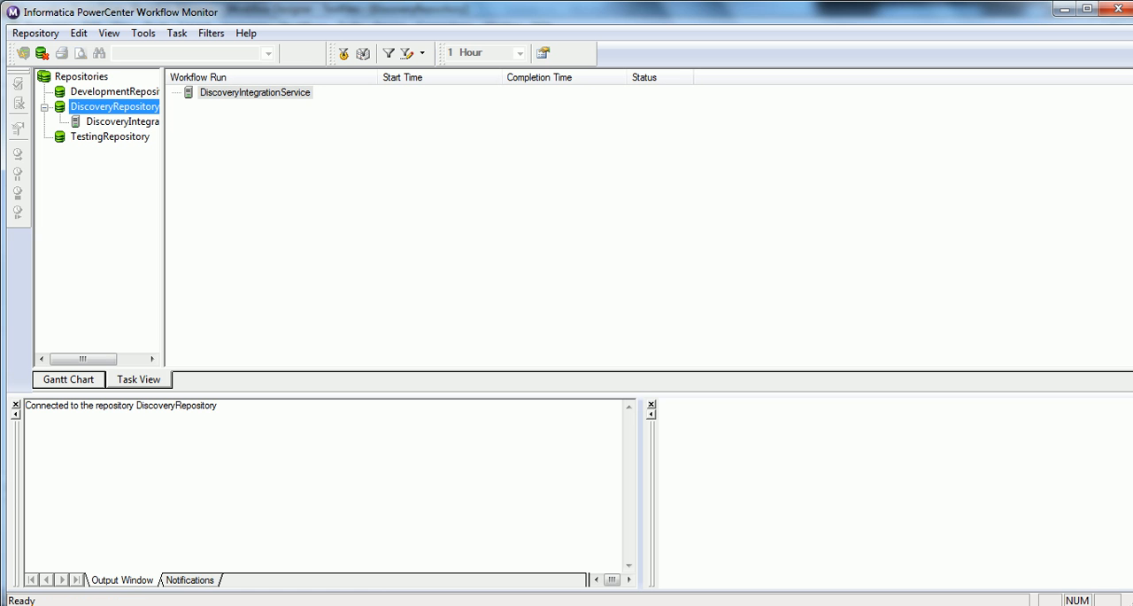
{"action": "left_click", "coordinate": [252, 92]}
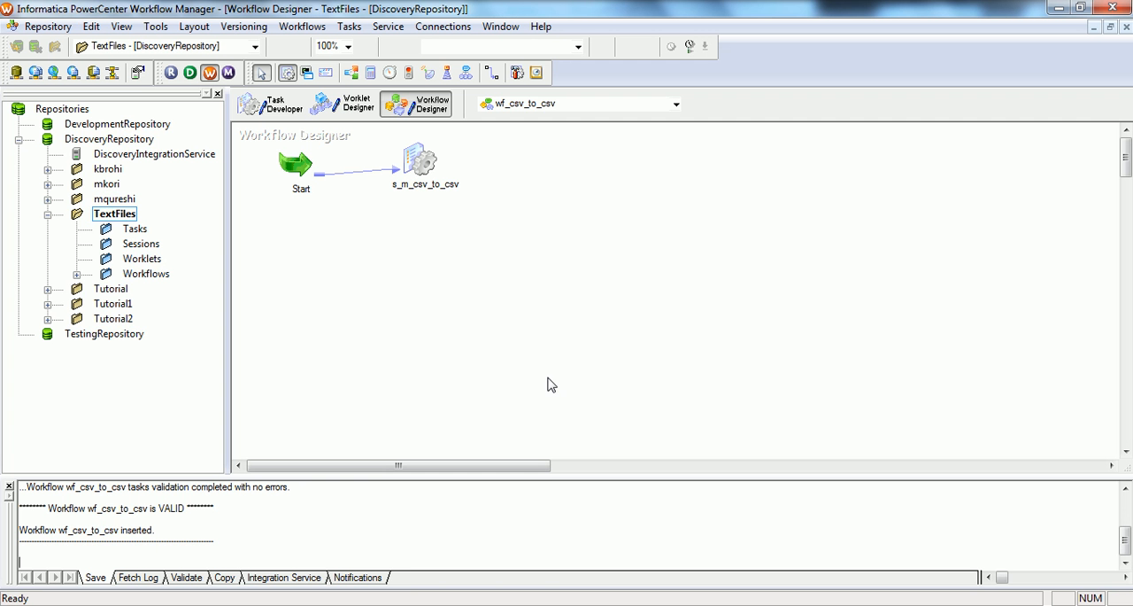
{"action": "right_click", "coordinate": [296, 167]}
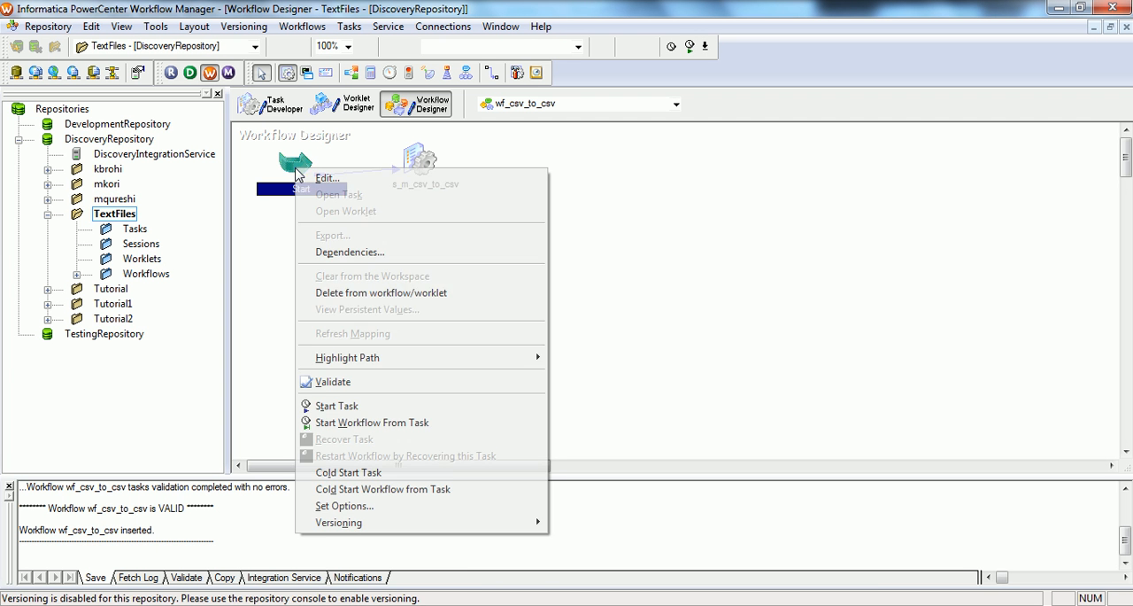
{"action": "left_click", "coordinate": [372, 423]}
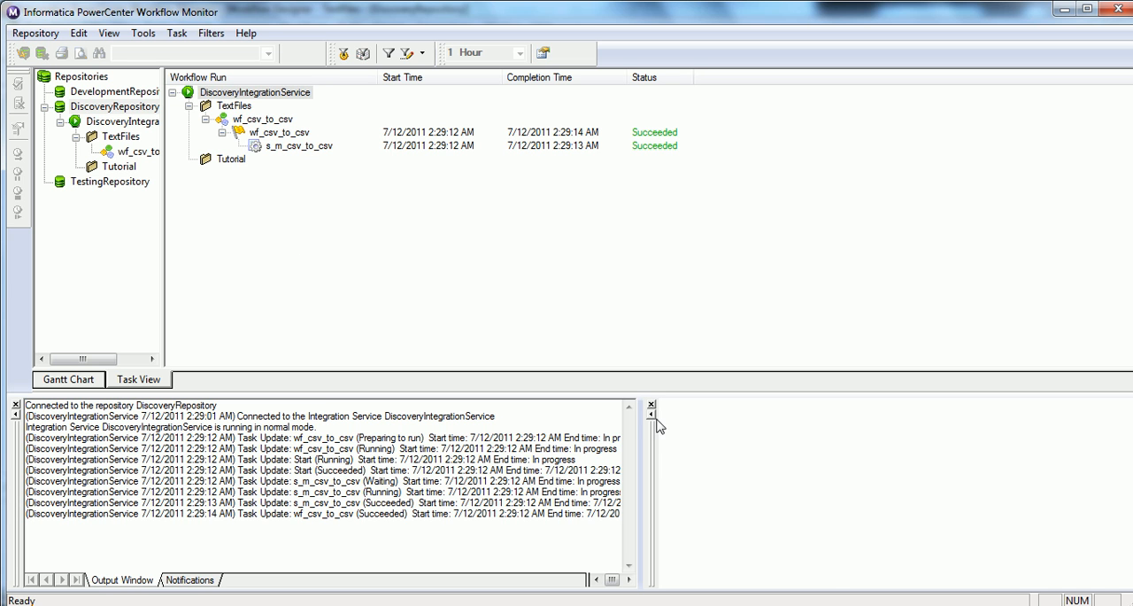
Step: Switch to the server terminal and check the target file with cat testdata11.out and ls testdata11.out
{"action": "key", "text": "alt+Tab"}
{"action": "key", "text": "Up"}
{"action": "key", "text": "Return"}
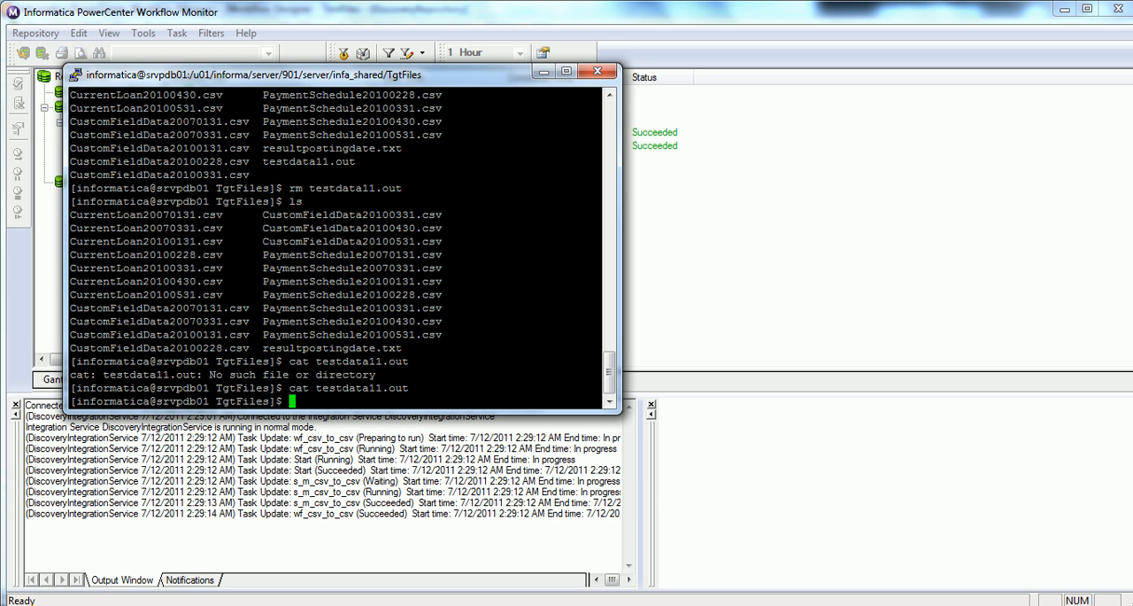
{"action": "key", "text": "alt+Tab"}
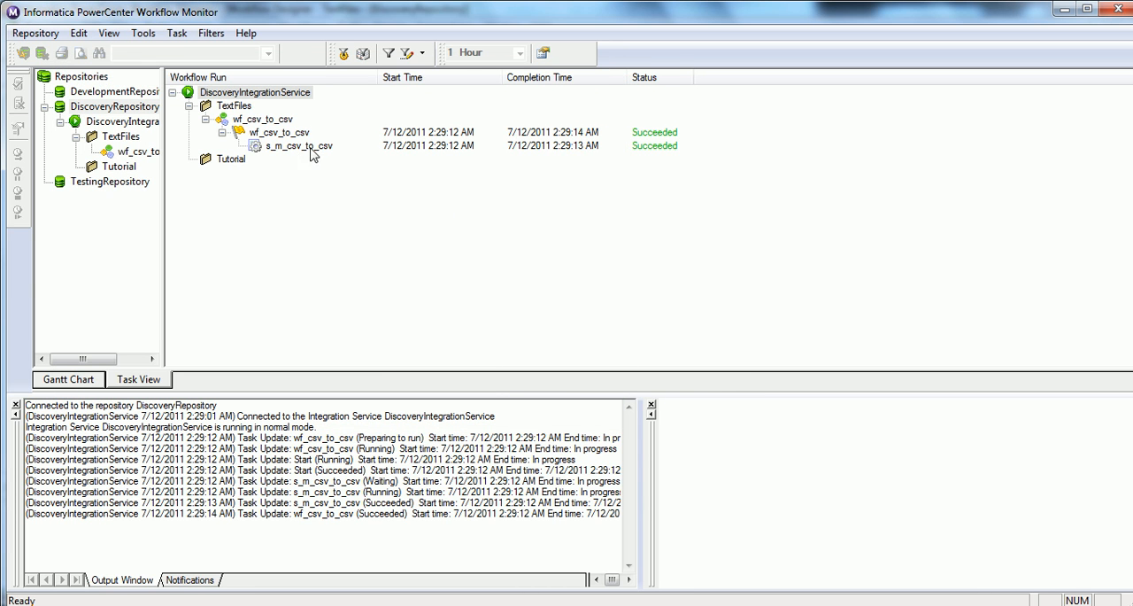
{"action": "key", "text": "alt+Tab"}
{"action": "type", "text": "ls testdata11.out"}
{"action": "key", "text": "Return"}
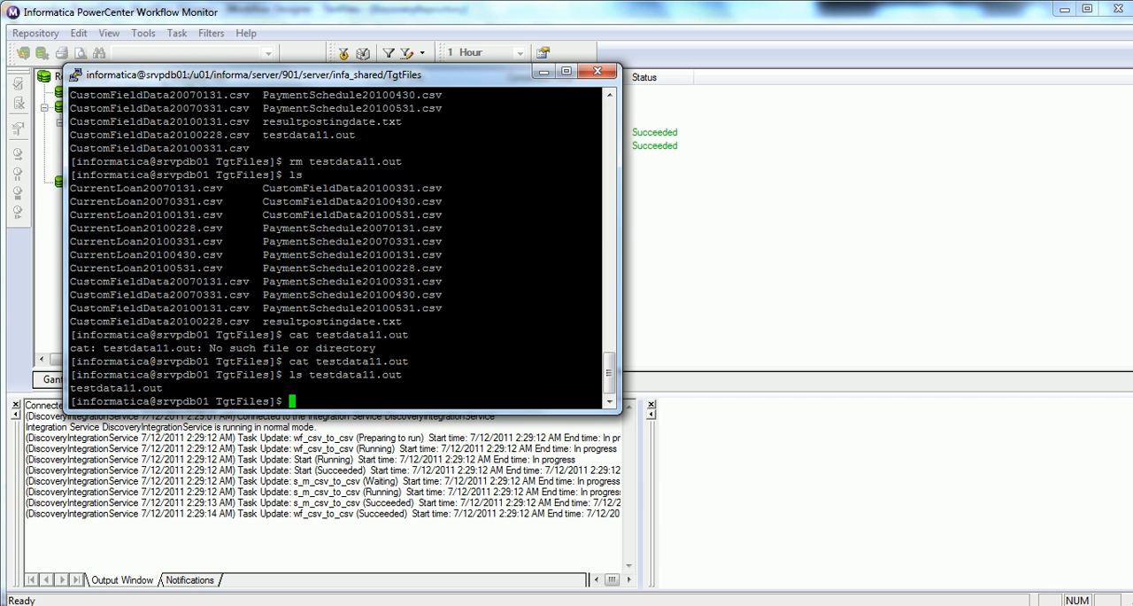
Step: Return to the Workflow Monitor and open the session log of the s_m_csv_to_csv run
{"action": "key", "text": "alt+Tab"}
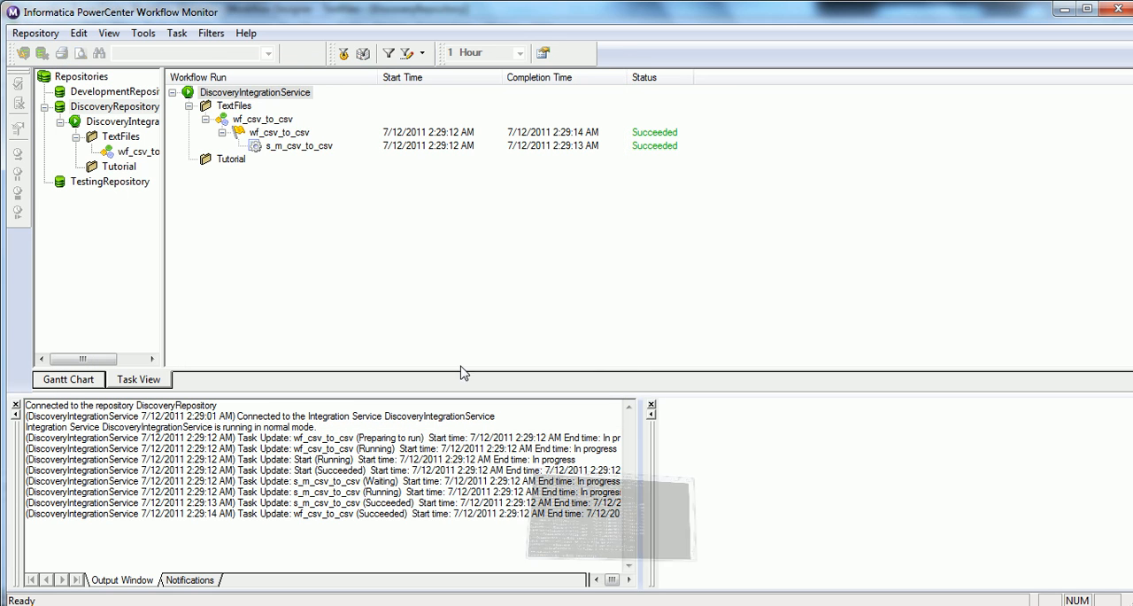
{"action": "left_click", "coordinate": [285, 144]}
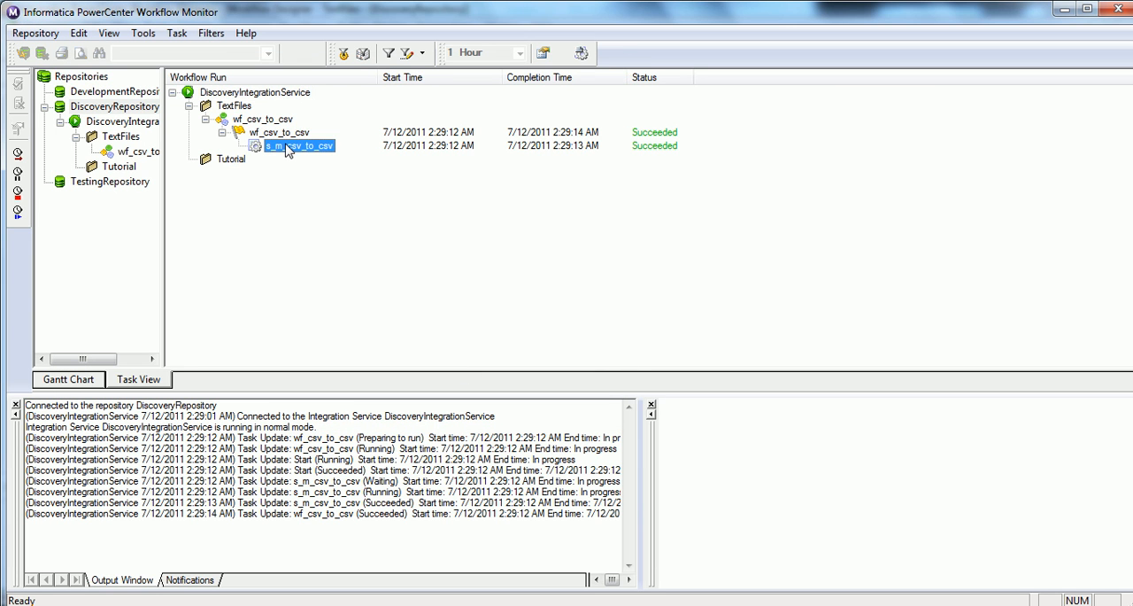
{"action": "left_click", "coordinate": [580, 53]}
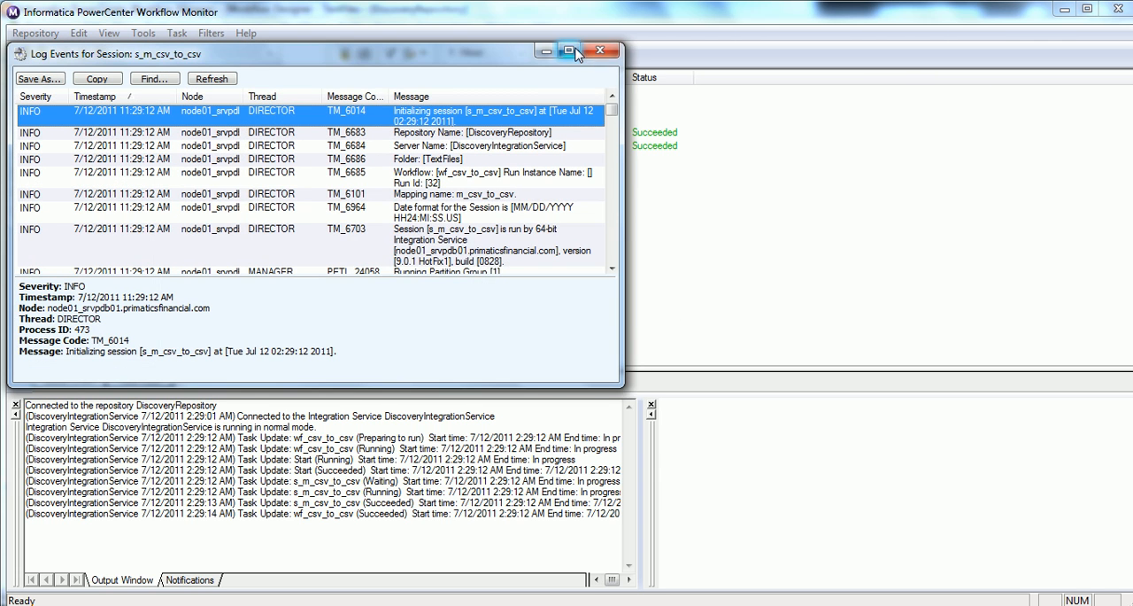
{"action": "double_click", "coordinate": [582, 50]}
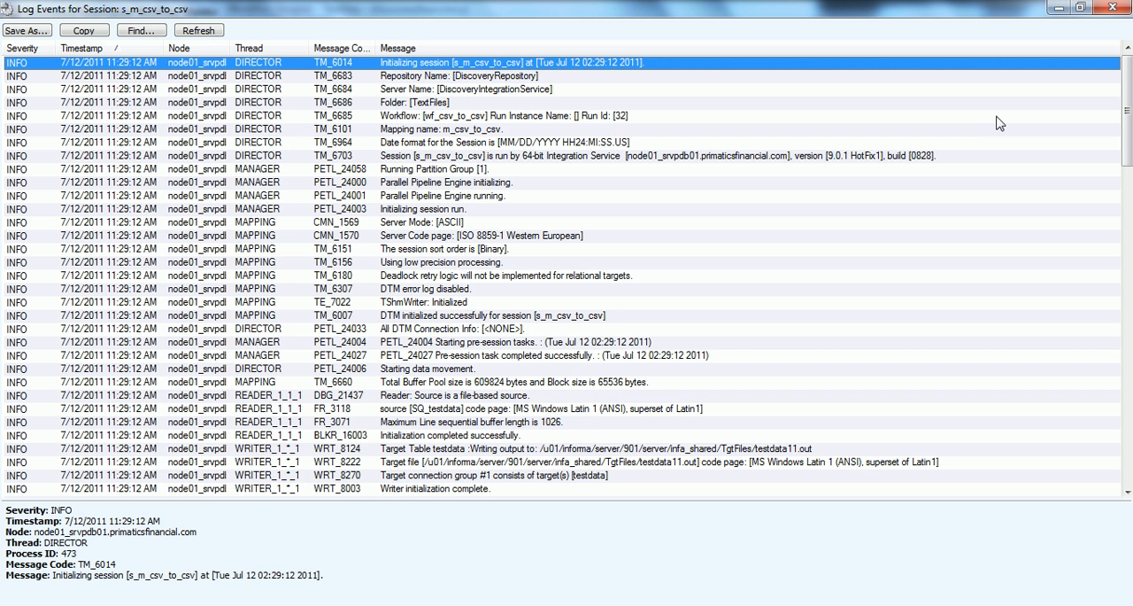
Step: Examine the s_m_csv_to_csv session log for reader errors on the testdata.csv rows
{"action": "scroll", "coordinate": [567, 270], "scroll_direction": "down", "scroll_amount": 7}
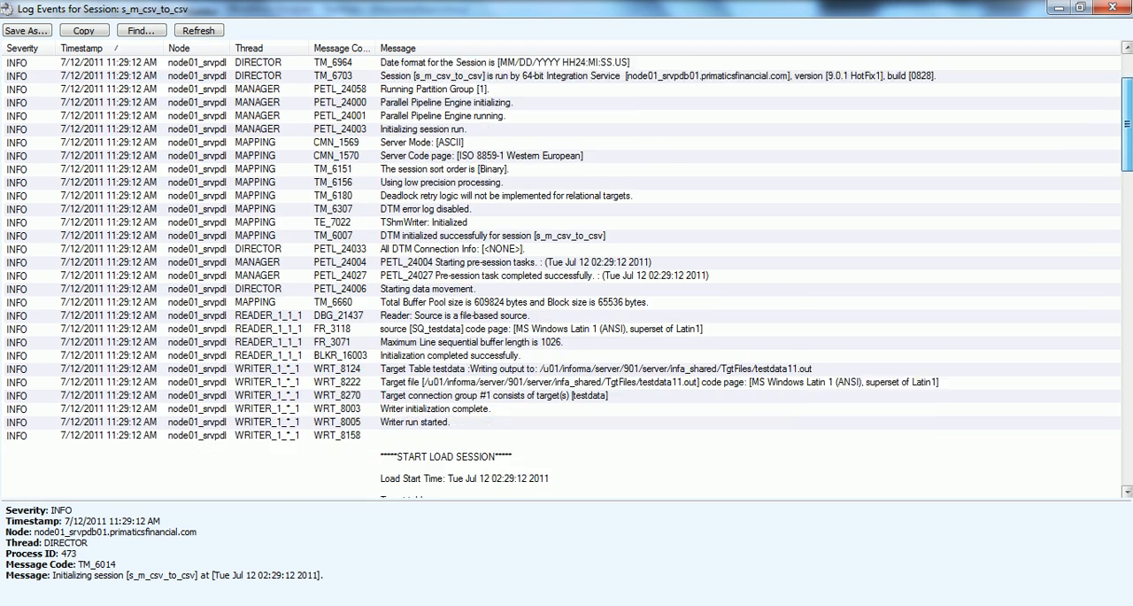
{"action": "scroll", "coordinate": [567, 269], "scroll_direction": "down", "scroll_amount": 5}
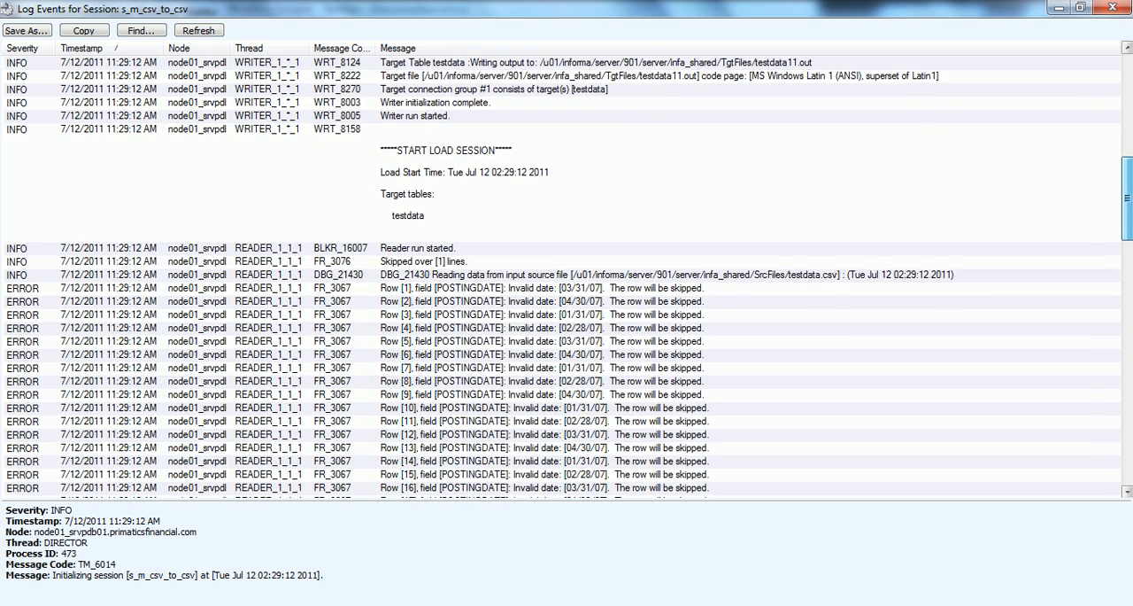
{"action": "scroll", "coordinate": [1062, 248], "scroll_direction": "down", "scroll_amount": 3}
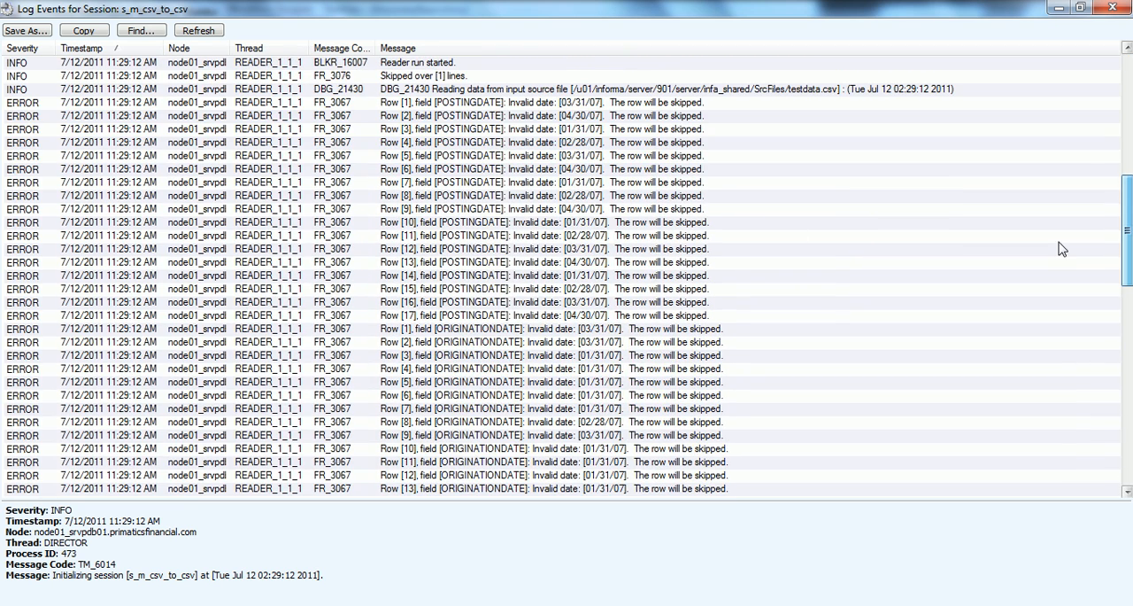
{"action": "left_click", "coordinate": [579, 104]}
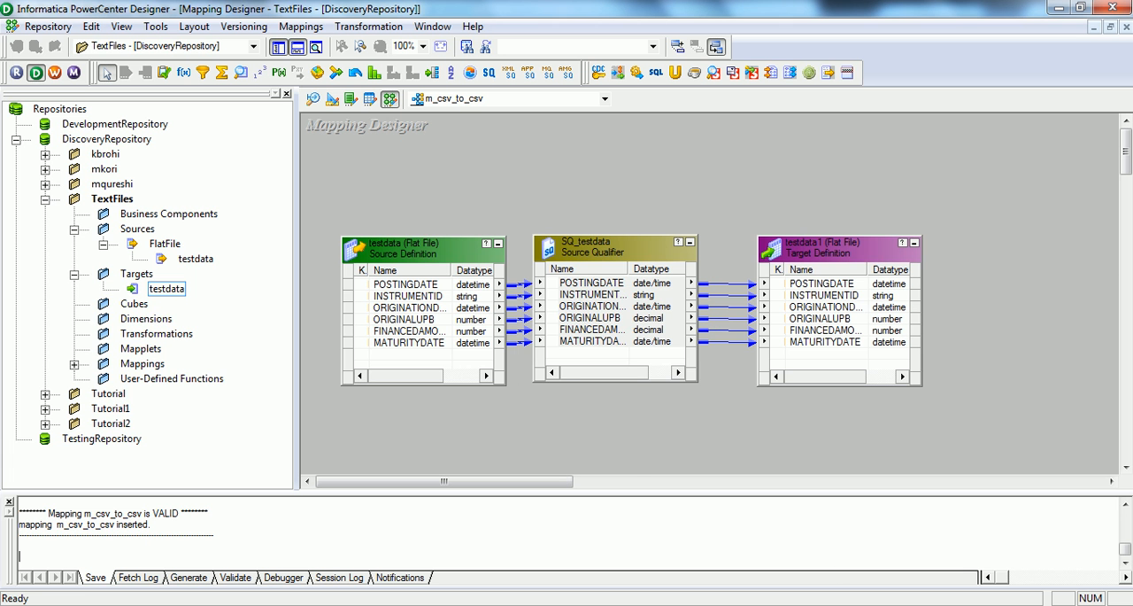
Step: Open the testdata source definition for editing in the Designer, and check the POSTINGDATE date format in testdata.csv in Excel
{"action": "right_click", "coordinate": [448, 263]}
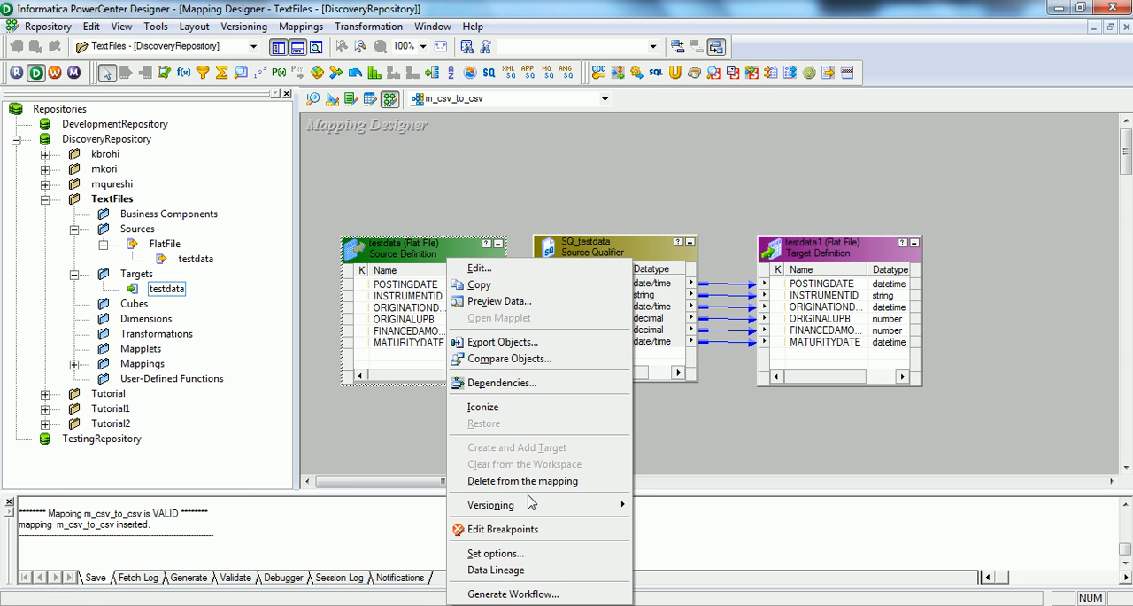
{"action": "left_click", "coordinate": [496, 267]}
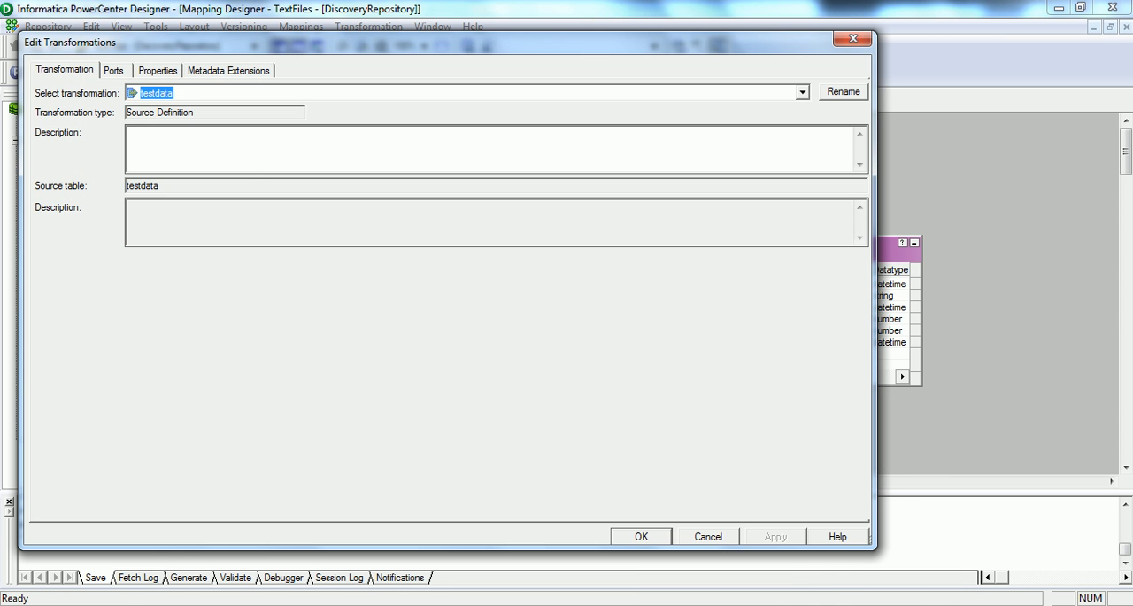
{"action": "left_click", "coordinate": [642, 605]}
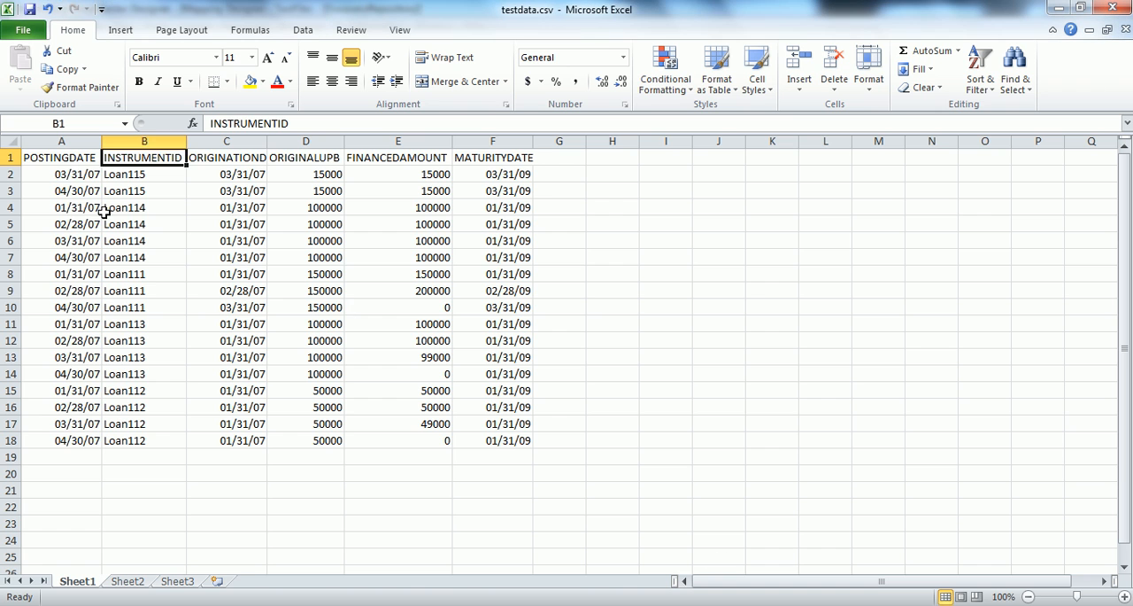
{"action": "left_click", "coordinate": [78, 174]}
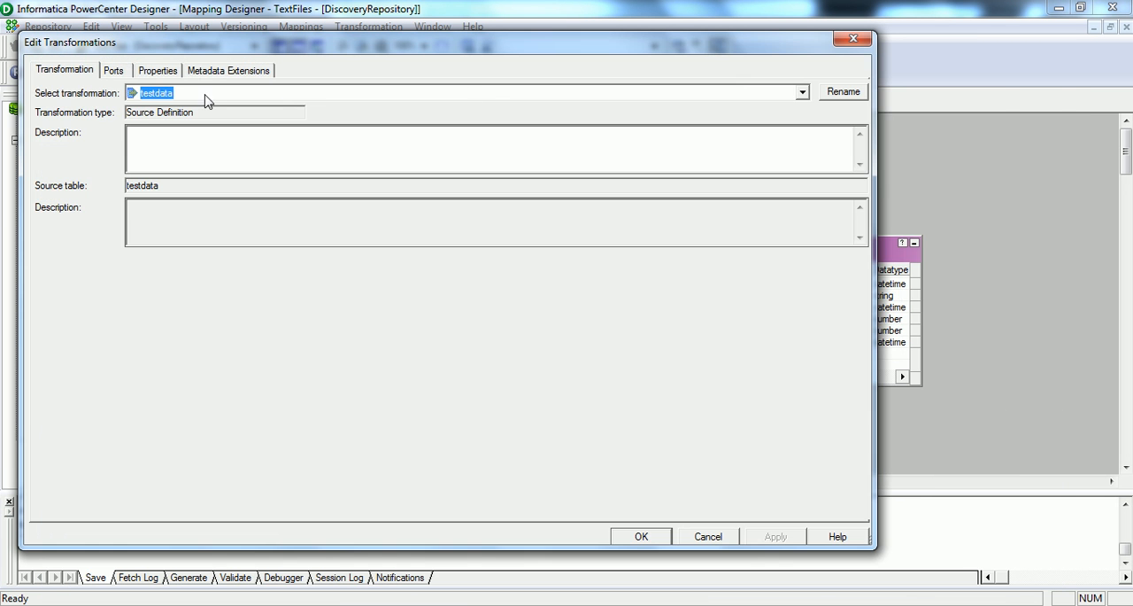
Step: Set the testdata source definition's Datetime Format to mm/dd/yy in the Designer, and save the m_csv_to_csv mapping
{"action": "left_click", "coordinate": [157, 71]}
{"action": "left_click", "coordinate": [844, 142]}
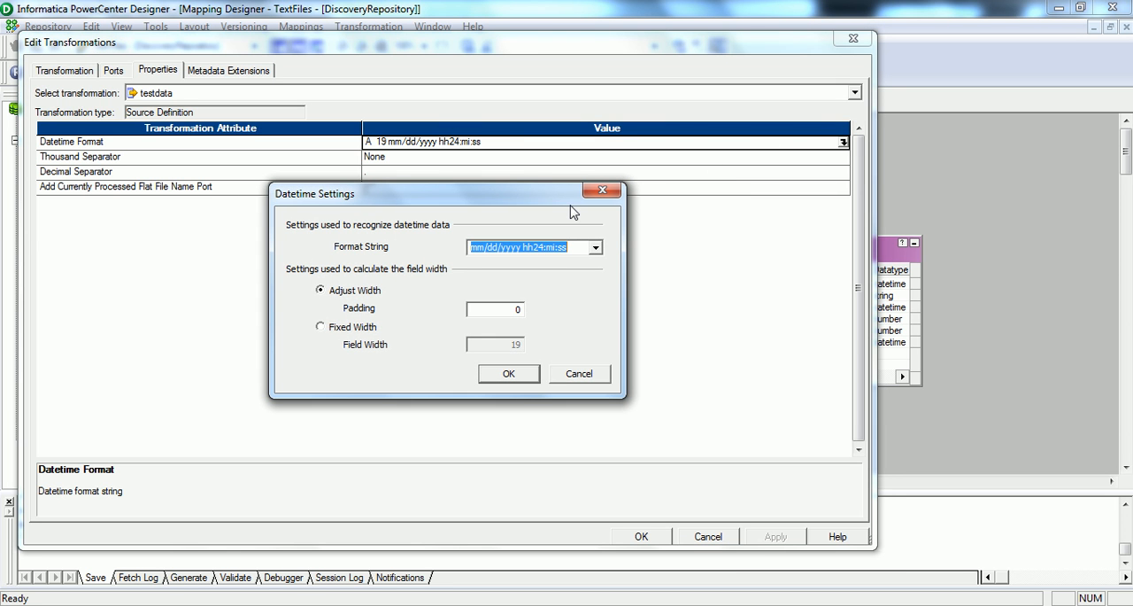
{"action": "type", "text": "mm/dd/yy"}
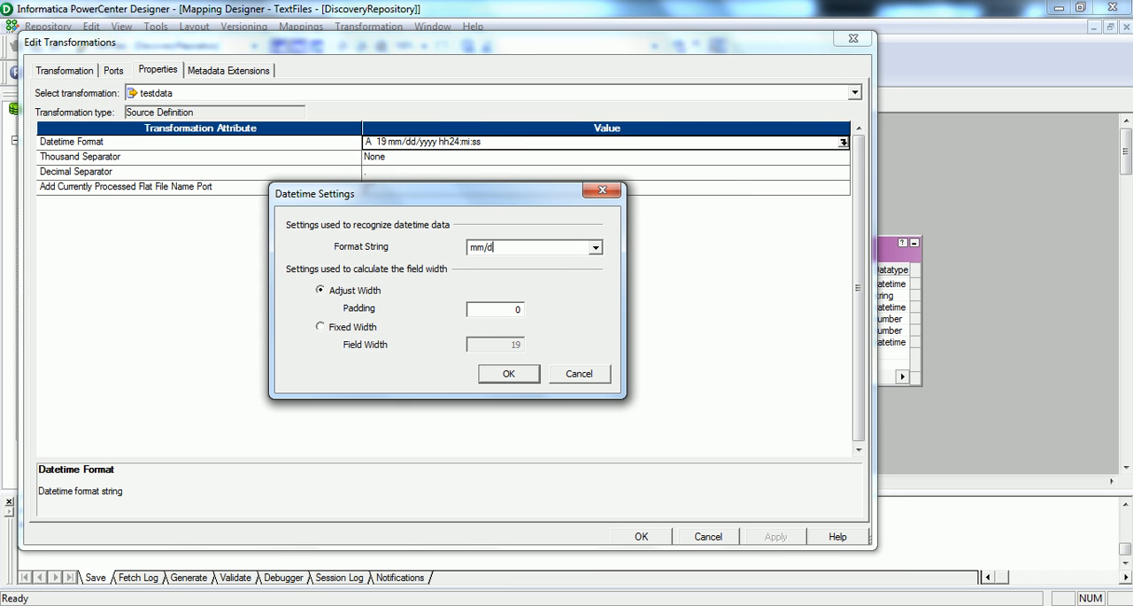
{"action": "left_click", "coordinate": [500, 376]}
{"action": "left_click", "coordinate": [775, 536]}
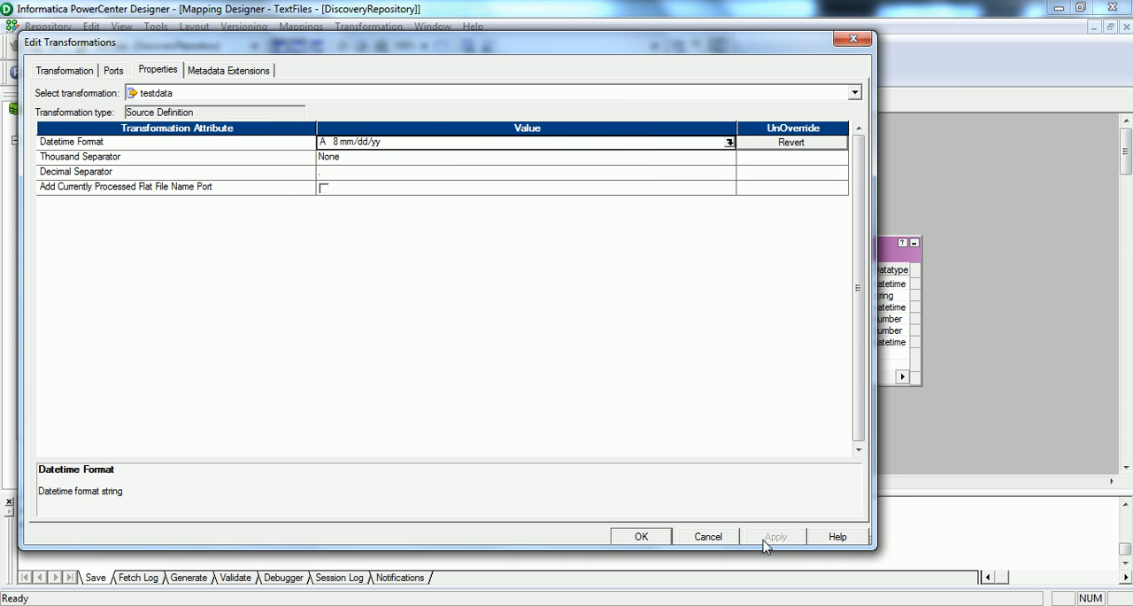
{"action": "left_click", "coordinate": [641, 537]}
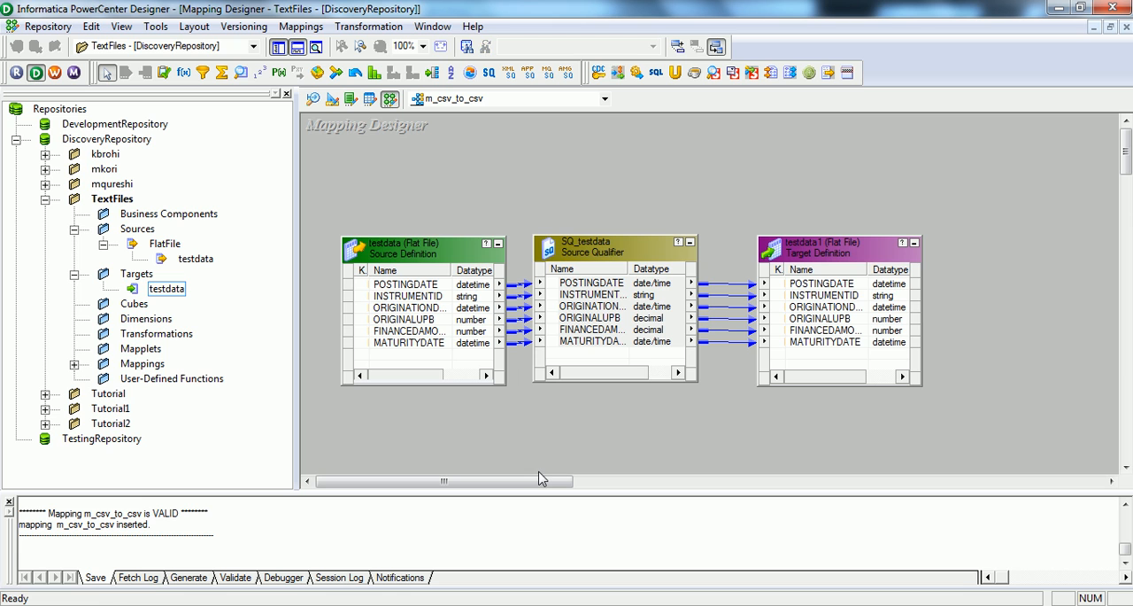
{"action": "key", "text": "ctrl+s"}
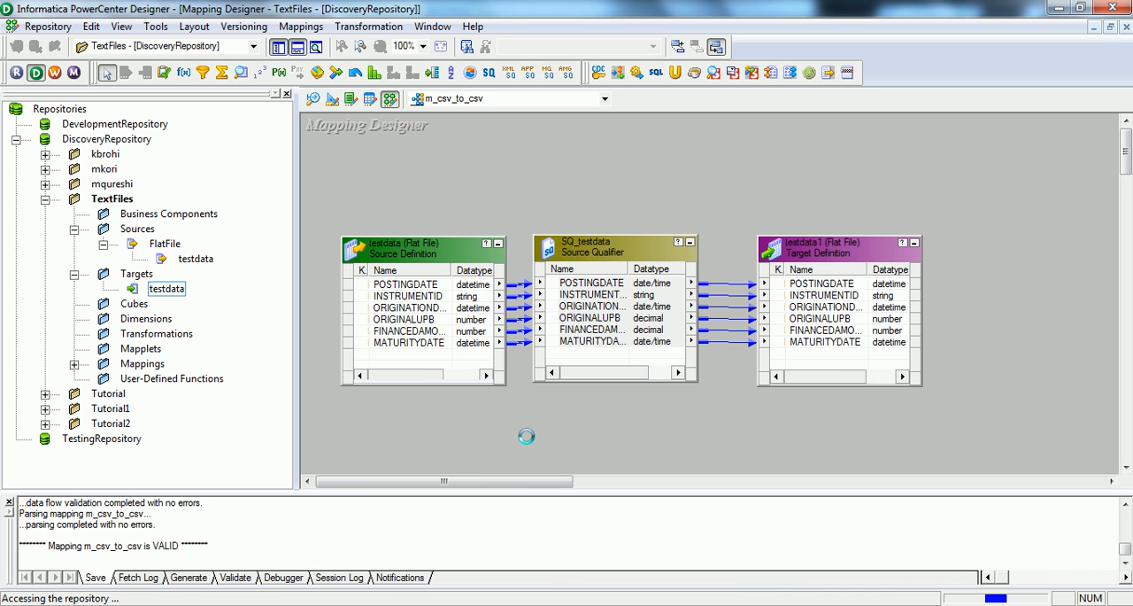
Step: Return to the first run's session log, review the writer entries for the rejected rows, and close the log
{"action": "left_click", "coordinate": [460, 544]}
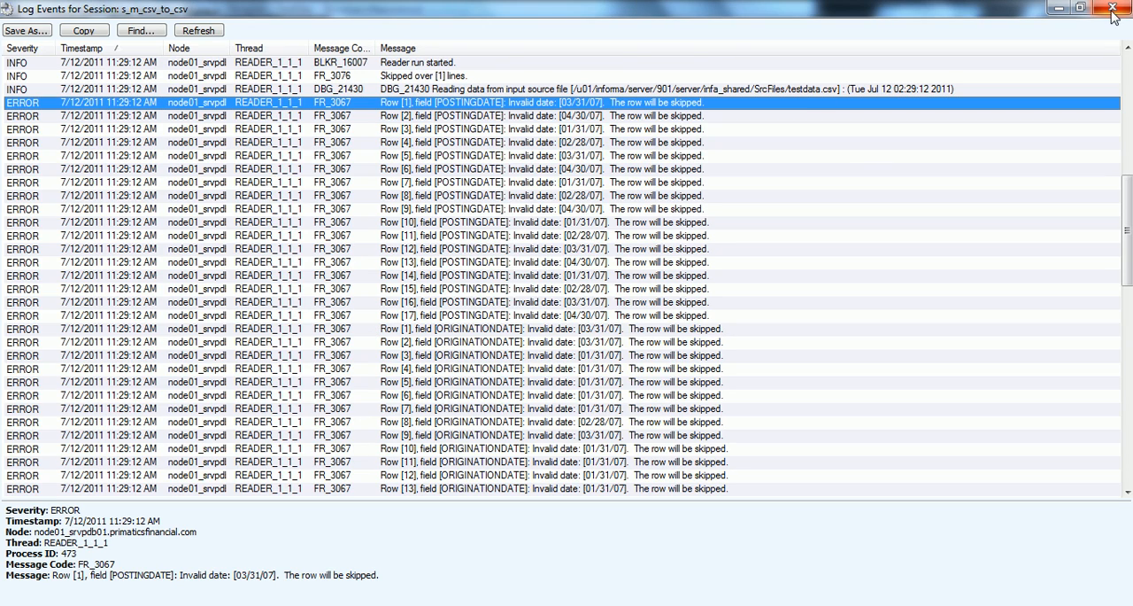
{"action": "left_click_drag", "start_coordinate": [1128, 199], "coordinate": [1127, 356]}
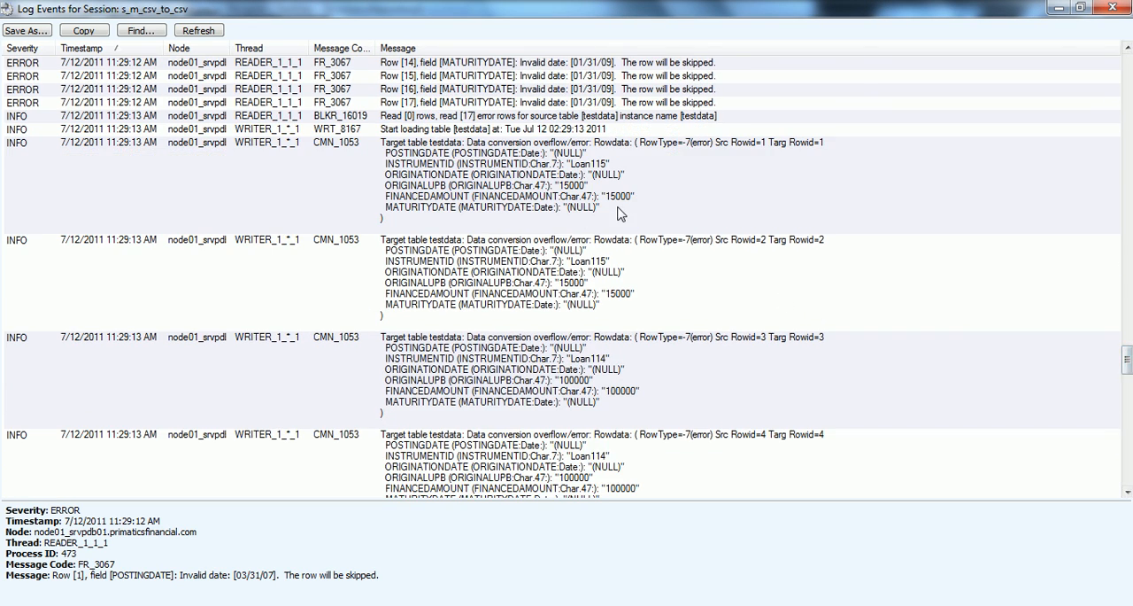
{"action": "left_click", "coordinate": [566, 164]}
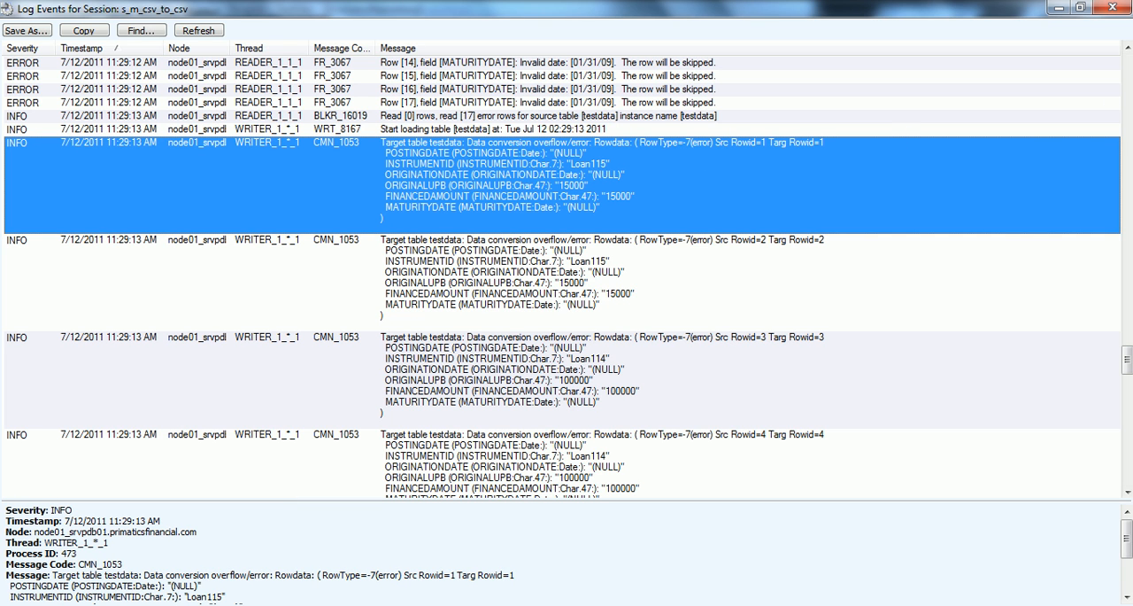
{"action": "left_click_drag", "start_coordinate": [1127, 359], "coordinate": [1127, 471]}
{"action": "left_click", "coordinate": [1113, 8]}
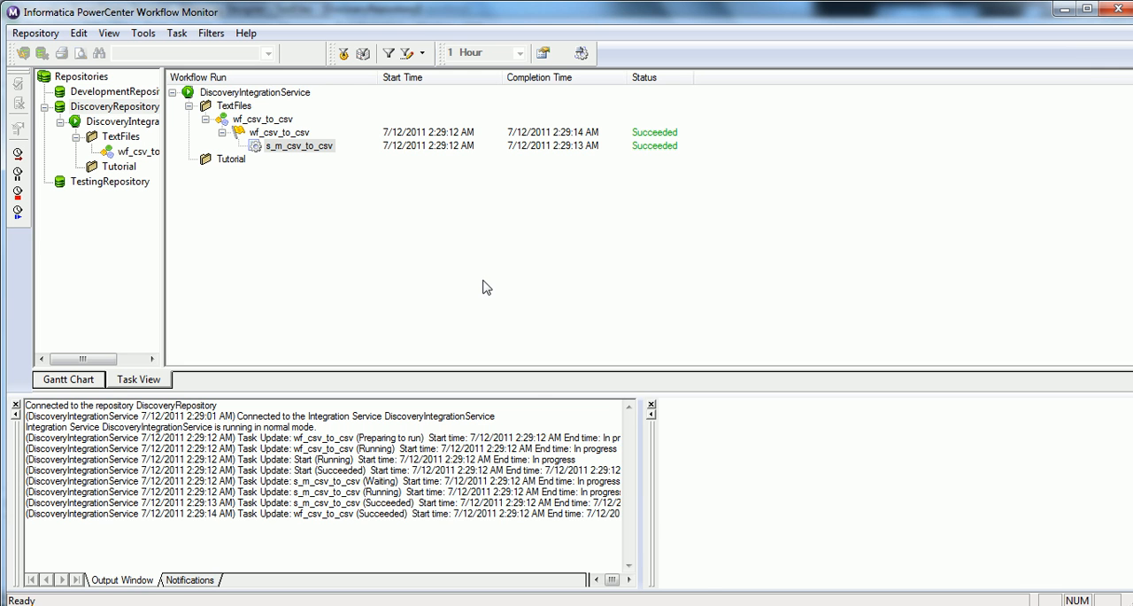
Step: Switch to the Workflow Manager and run wf_csv_to_csv again from its Start task
{"action": "left_click", "coordinate": [708, 604]}
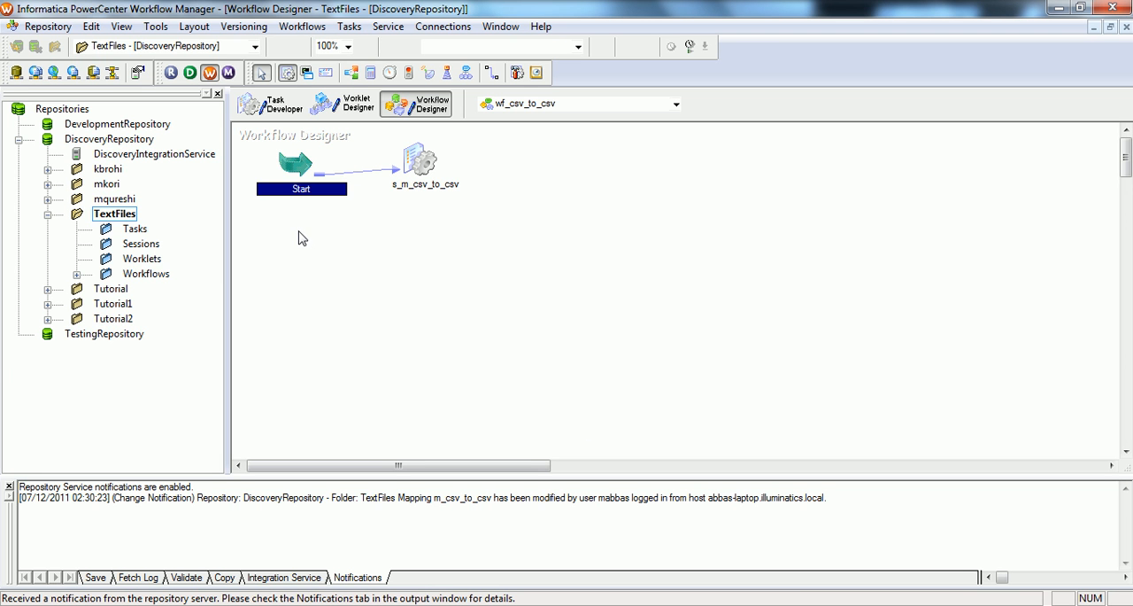
{"action": "right_click", "coordinate": [285, 168]}
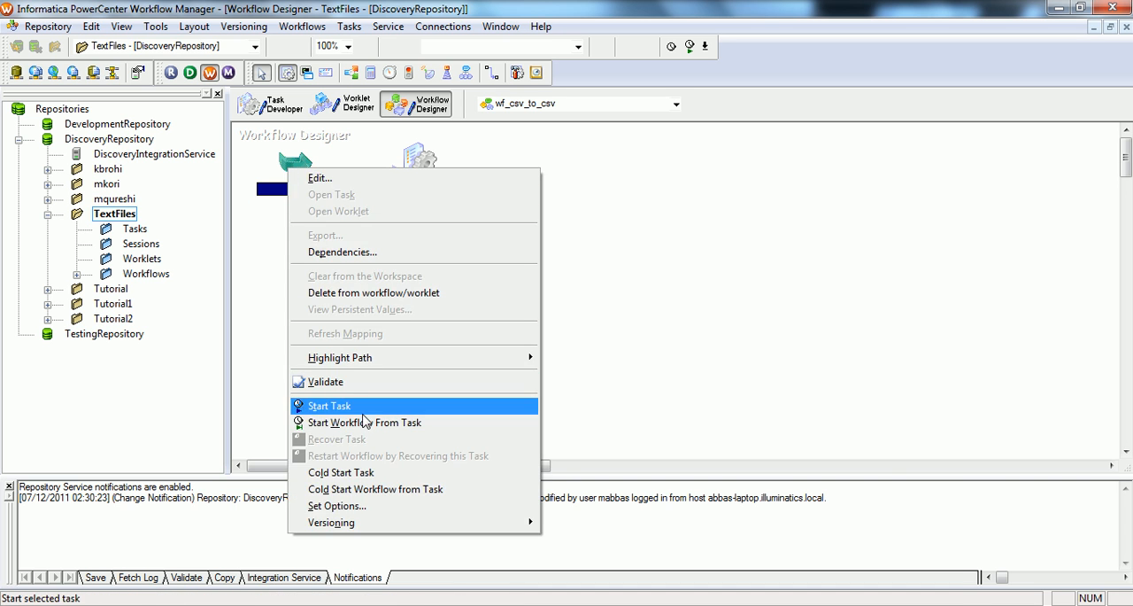
{"action": "left_click", "coordinate": [363, 423]}
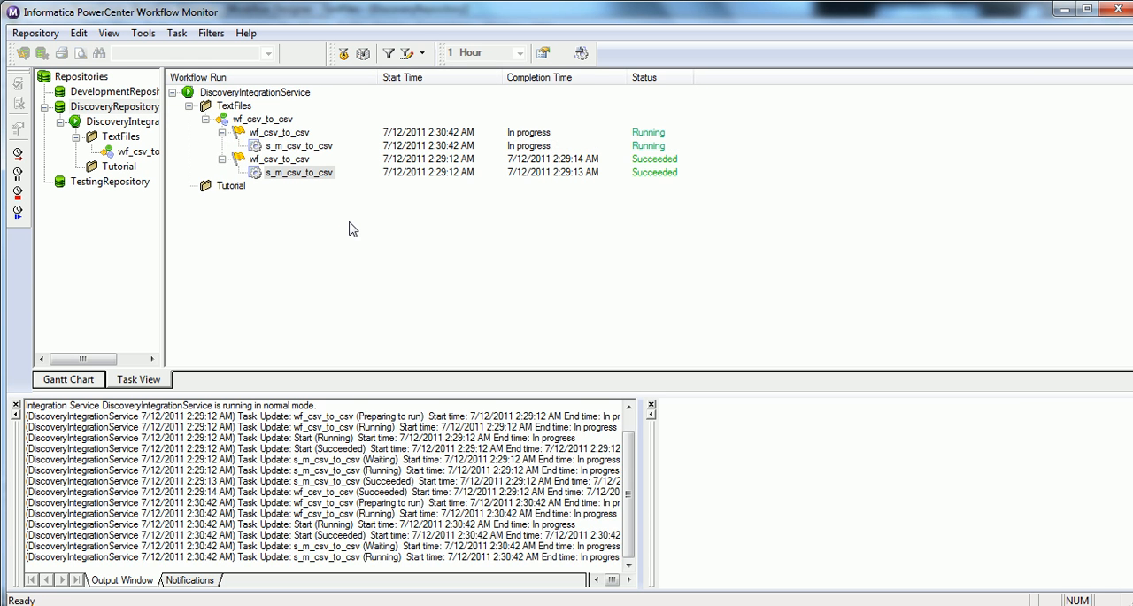
Step: Open the newest s_m_csv_to_csv run's session log from the Workflow Monitor, and maximize the log window
{"action": "left_click", "coordinate": [312, 149]}
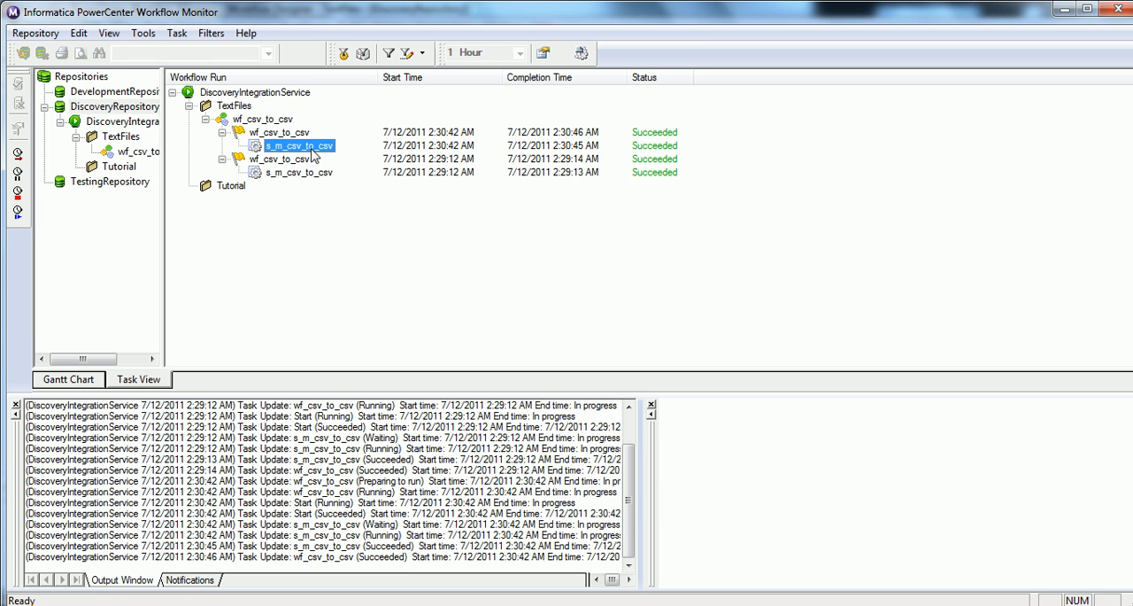
{"action": "left_click", "coordinate": [581, 53]}
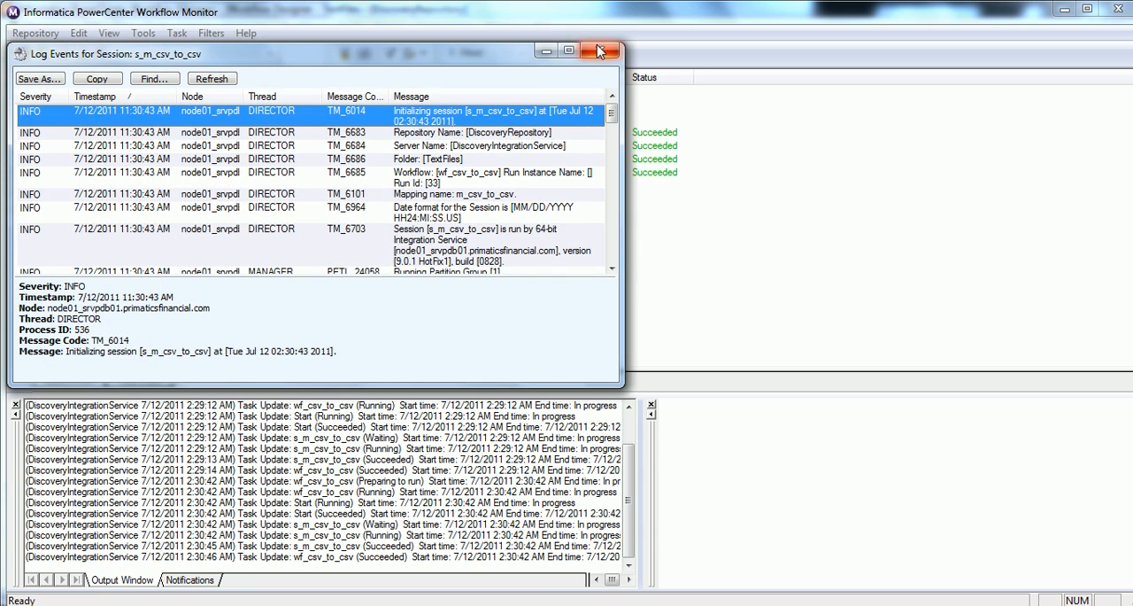
{"action": "left_click", "coordinate": [571, 47]}
{"action": "left_click_drag", "start_coordinate": [1130, 110], "coordinate": [1130, 269]}
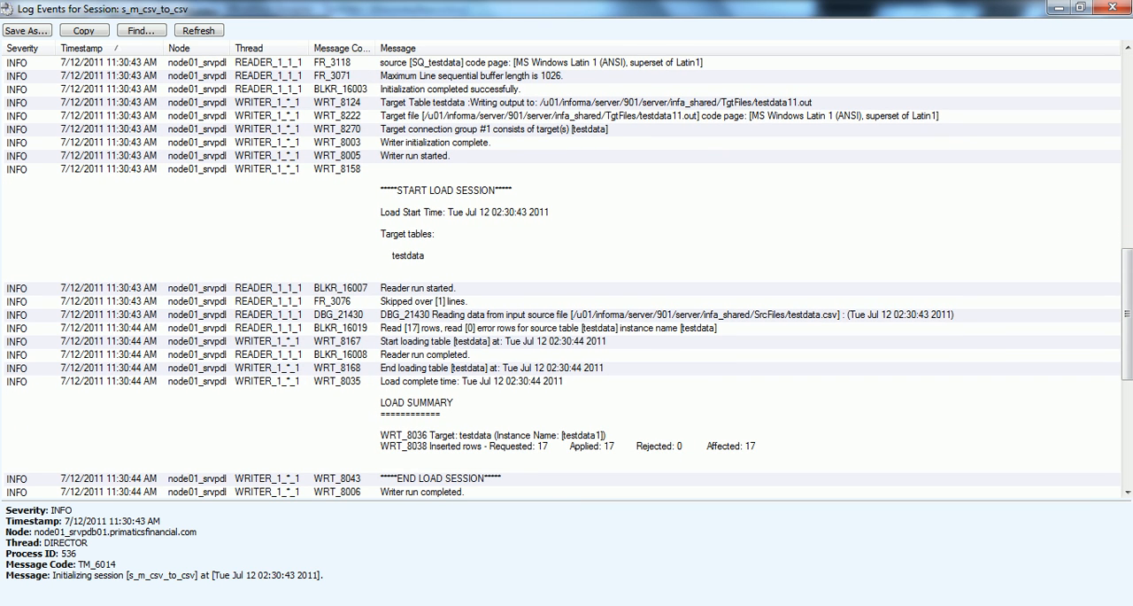
Step: Examine the log's source file, target file and load summary entries for the rows read and inserted
{"action": "left_click", "coordinate": [584, 316]}
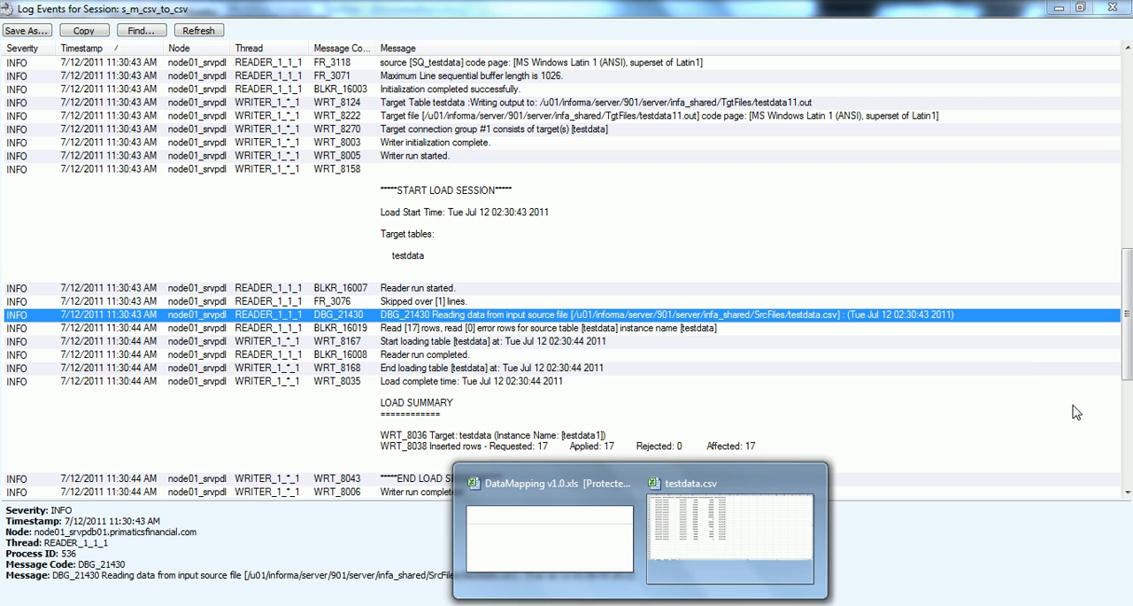
{"action": "left_click", "coordinate": [1029, 357]}
{"action": "scroll", "coordinate": [1130, 348], "scroll_direction": "up", "scroll_amount": 3}
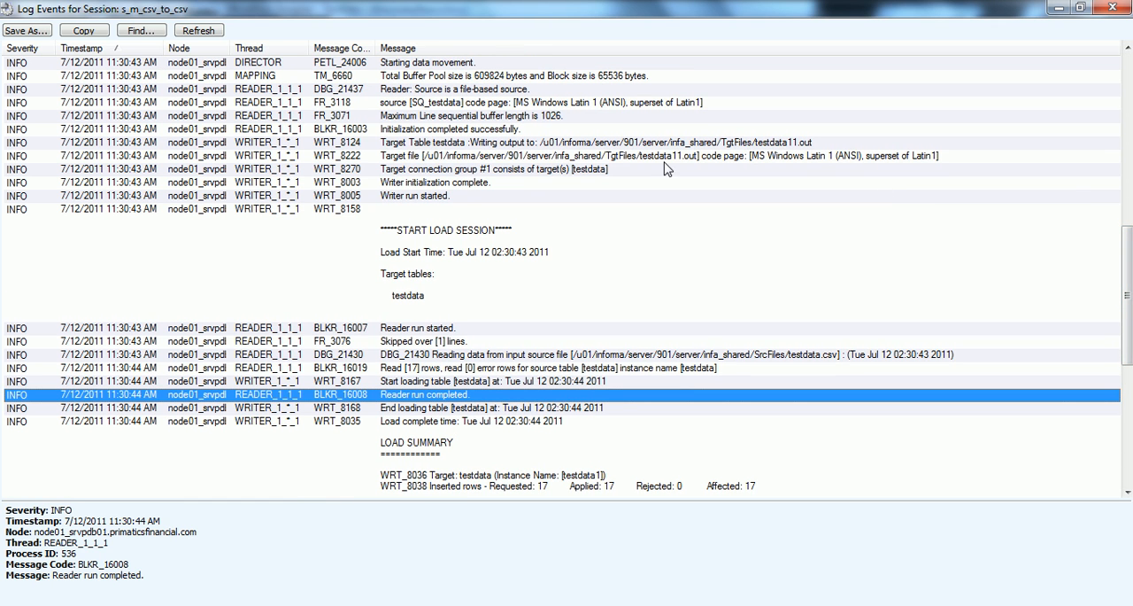
{"action": "scroll", "coordinate": [1128, 321], "scroll_direction": "down", "scroll_amount": 2}
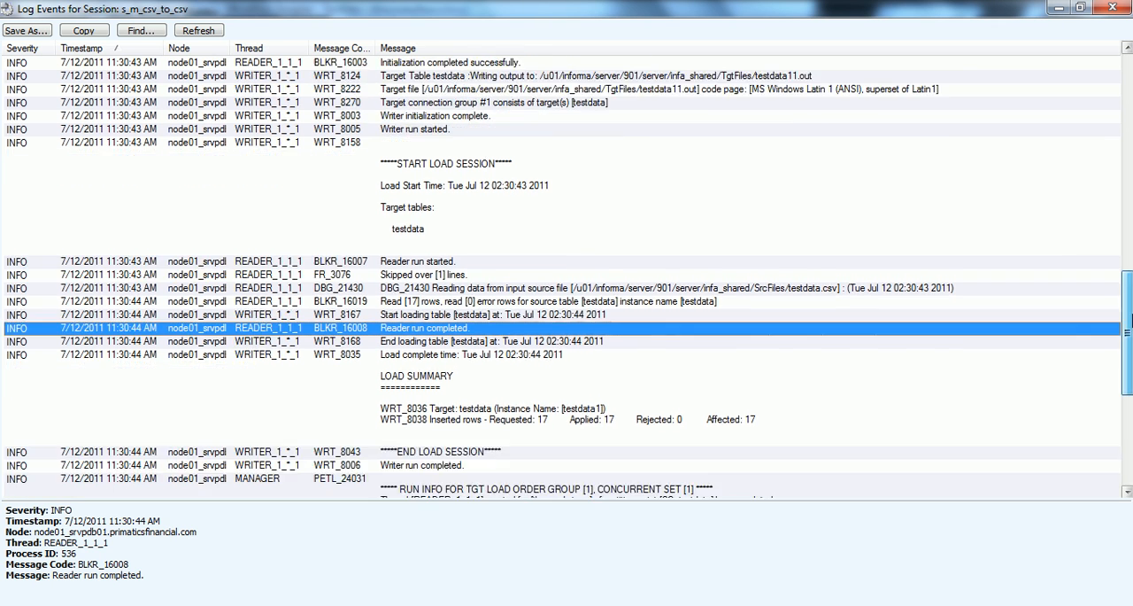
{"action": "scroll", "coordinate": [1128, 320], "scroll_direction": "down", "scroll_amount": 2}
{"action": "left_click", "coordinate": [548, 353]}
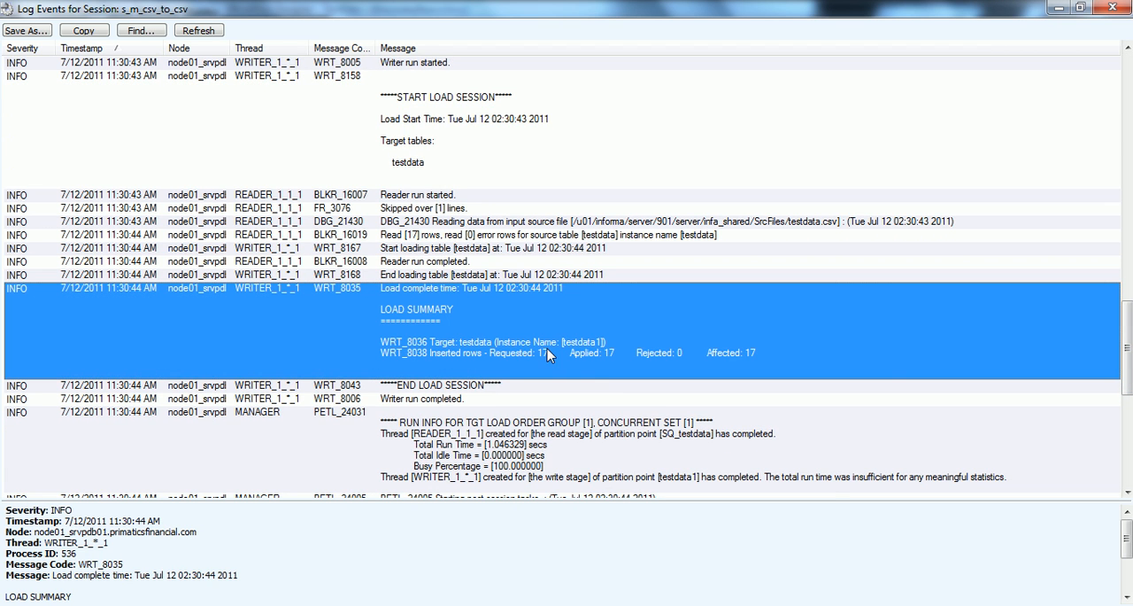
Step: Switch to testdata.csv in Excel and select the POSTINGDATE values in A2:A18 to count the source rows
{"action": "left_click", "coordinate": [642, 605]}
{"action": "left_click", "coordinate": [694, 497]}
{"action": "left_click", "coordinate": [29, 441]}
{"action": "left_click_drag", "start_coordinate": [29, 441], "coordinate": [25, 174]}
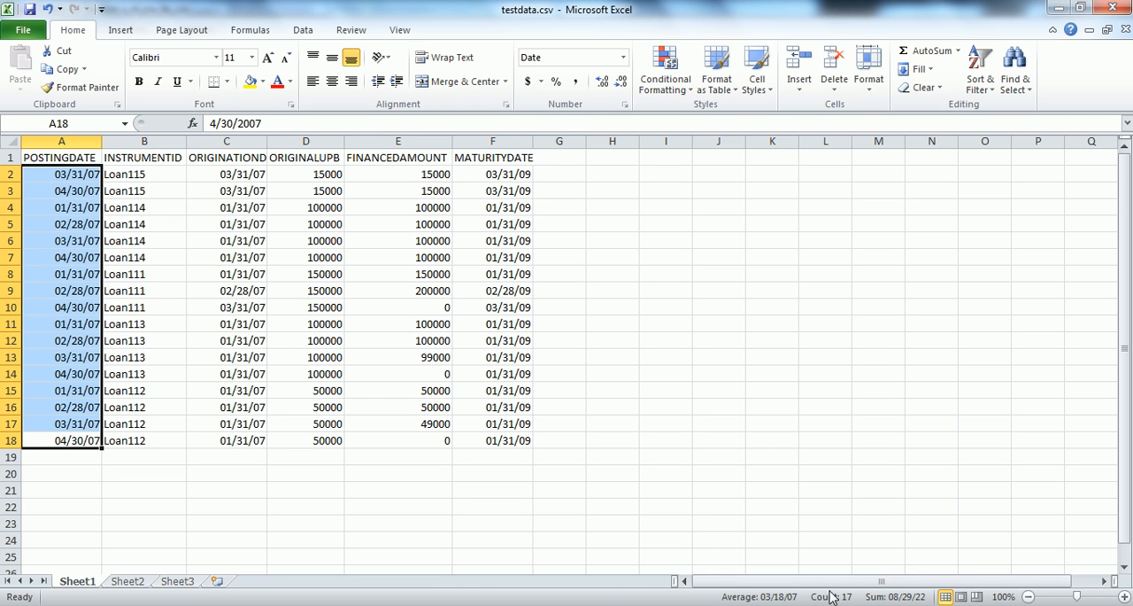
Step: Minimize Excel and review the run info entry in the session log
{"action": "left_click", "coordinate": [1059, 7]}
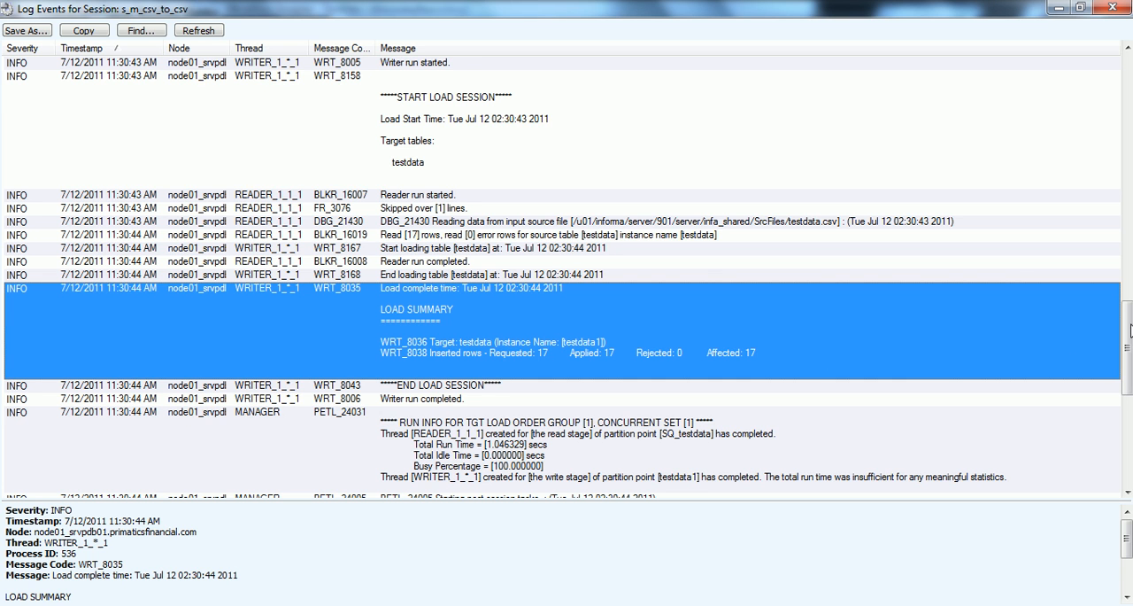
{"action": "scroll", "coordinate": [1127, 345], "scroll_direction": "down", "scroll_amount": 4}
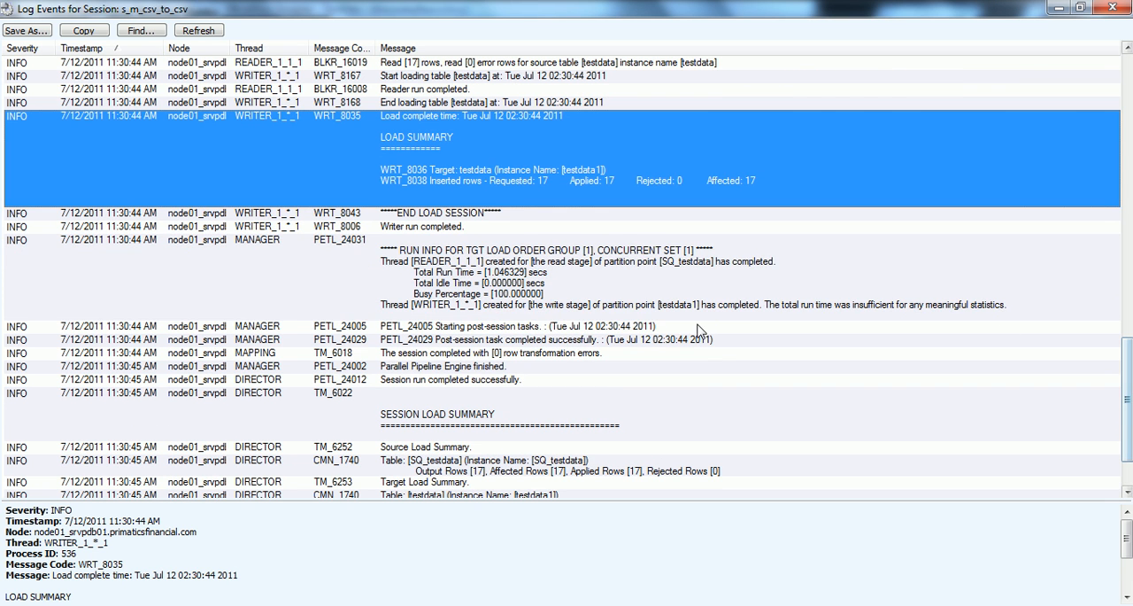
{"action": "left_click", "coordinate": [538, 272]}
Step: Switch to the server terminal and check the target file again with ls testdata11.out and cat testdata11.out
{"action": "left_click", "coordinate": [639, 603]}
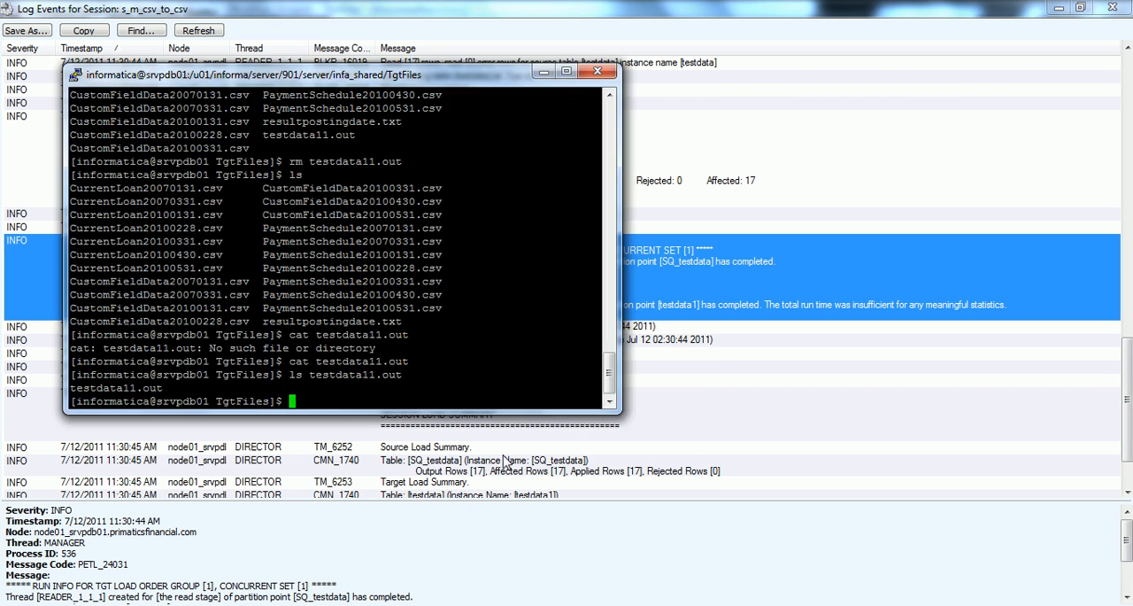
{"action": "key", "text": "Up"}
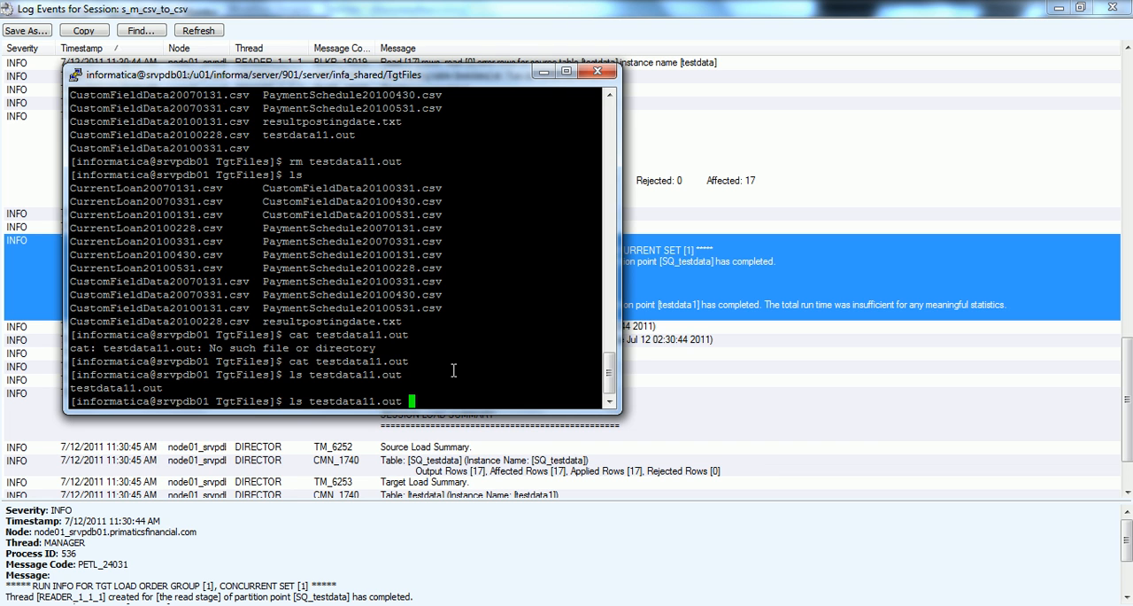
{"action": "key", "text": "Return"}
{"action": "key", "text": "Up"}
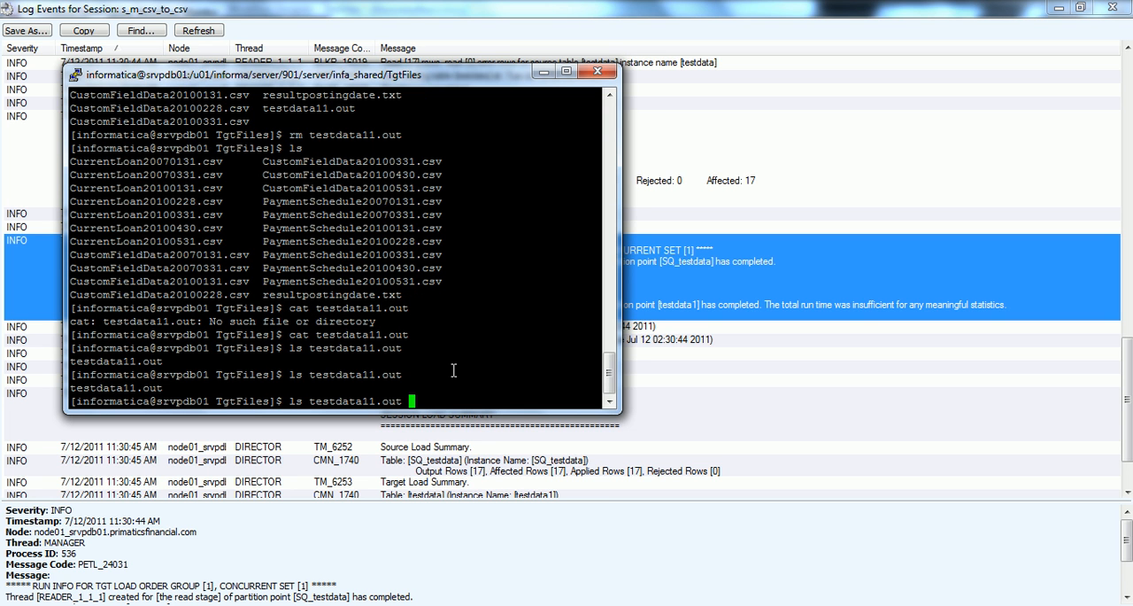
{"action": "key", "text": "Up"}
{"action": "key", "text": "Return"}
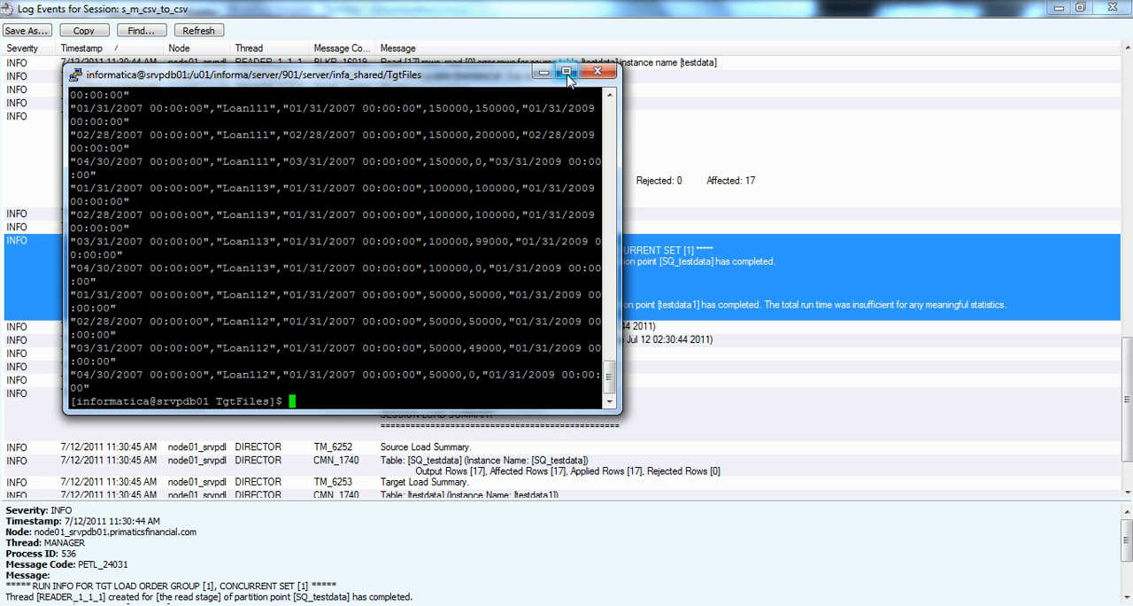
Step: Maximize the terminal and rerun cat testdata11.out to display each target record on a single line
{"action": "left_click", "coordinate": [566, 73]}
{"action": "key", "text": "Up"}
{"action": "key", "text": "Return"}
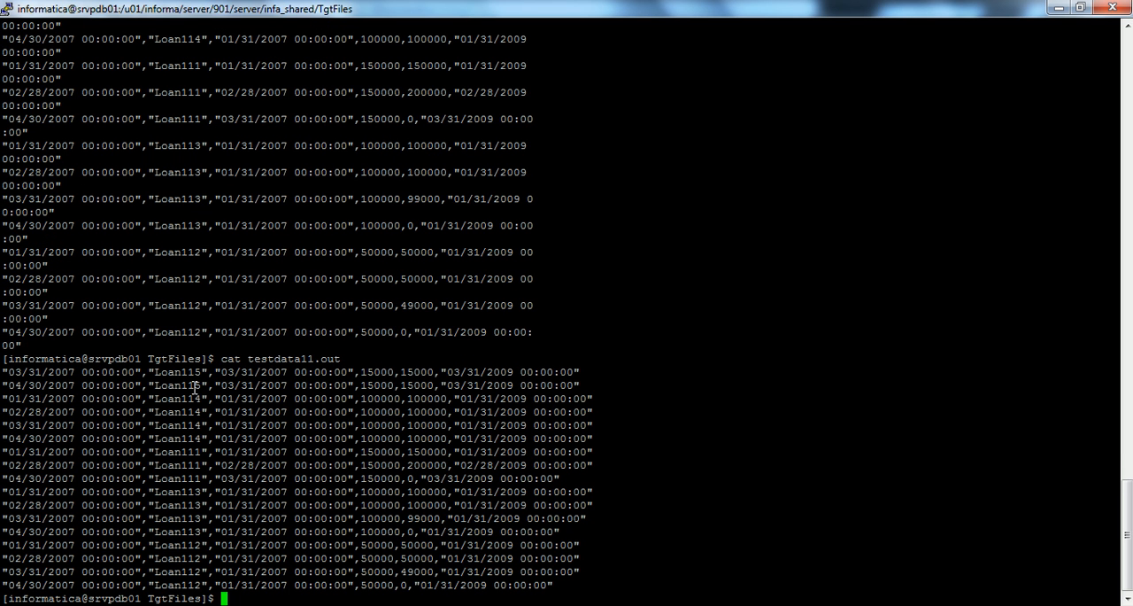
Step: Switch to PowerCenter Designer and review the testdata target and source definitions, returning to the m_csv_to_csv mapping
{"action": "mouse_move", "coordinate": [746, 522]}
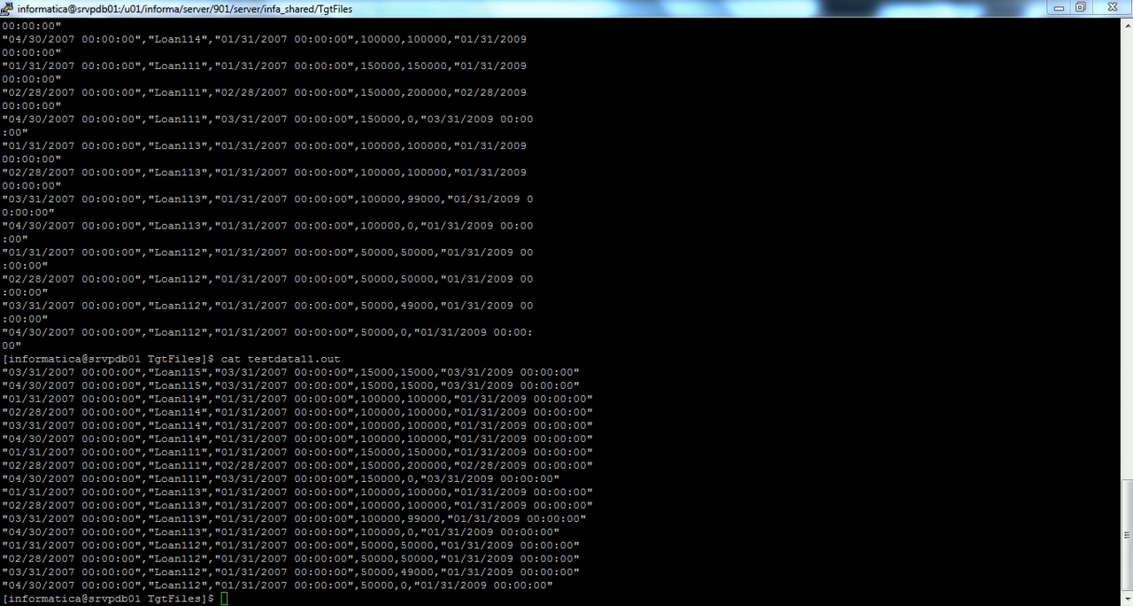
{"action": "key", "text": "alt+Tab"}
{"action": "left_click", "coordinate": [839, 246]}
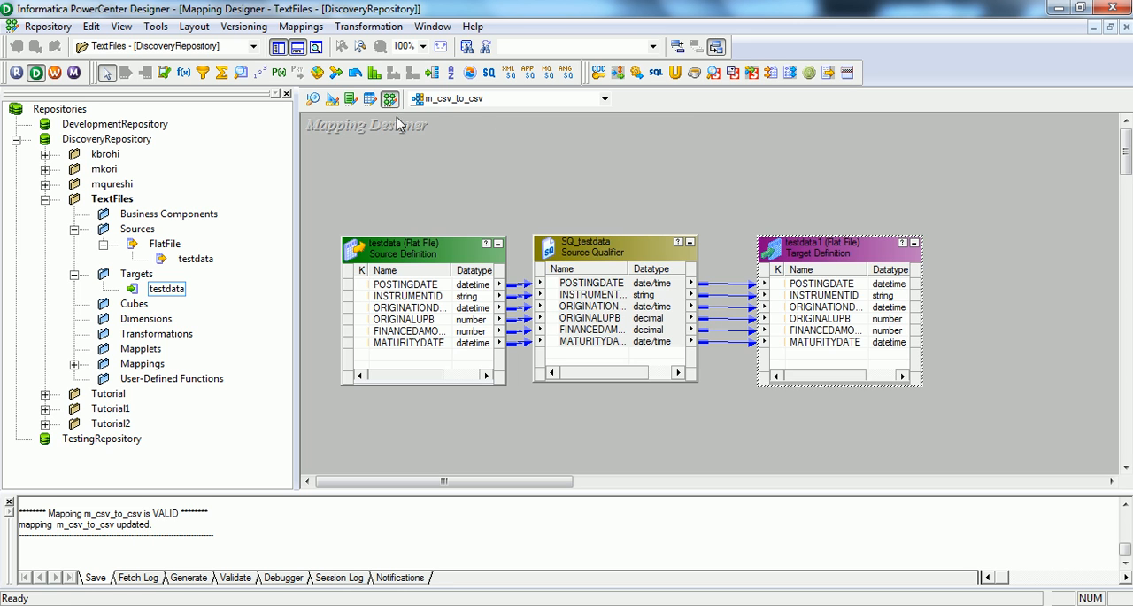
{"action": "left_click", "coordinate": [332, 99]}
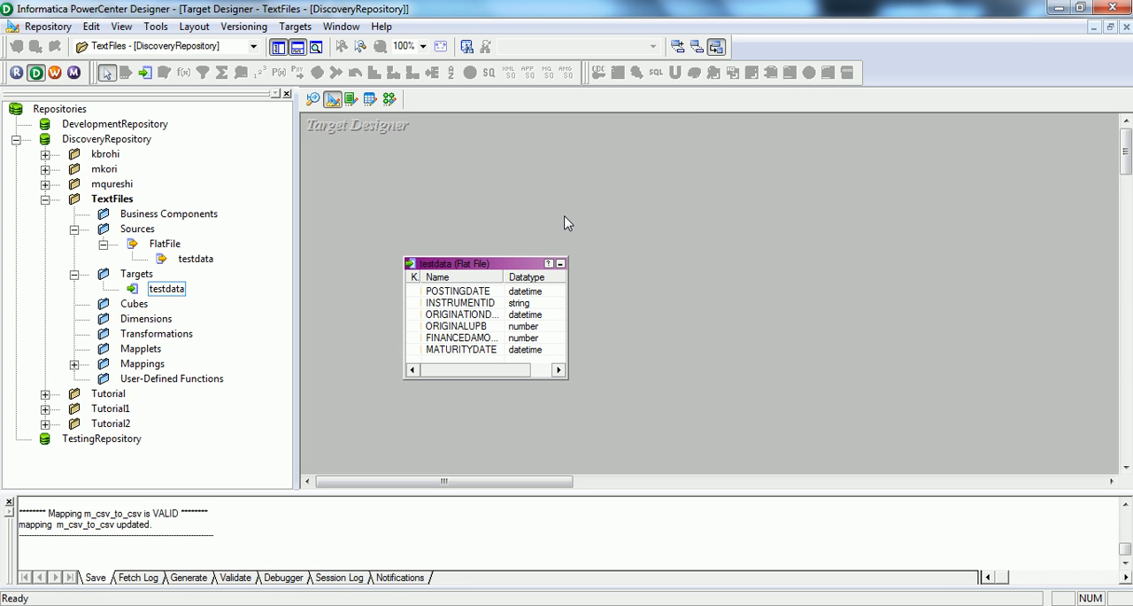
{"action": "left_click", "coordinate": [313, 99]}
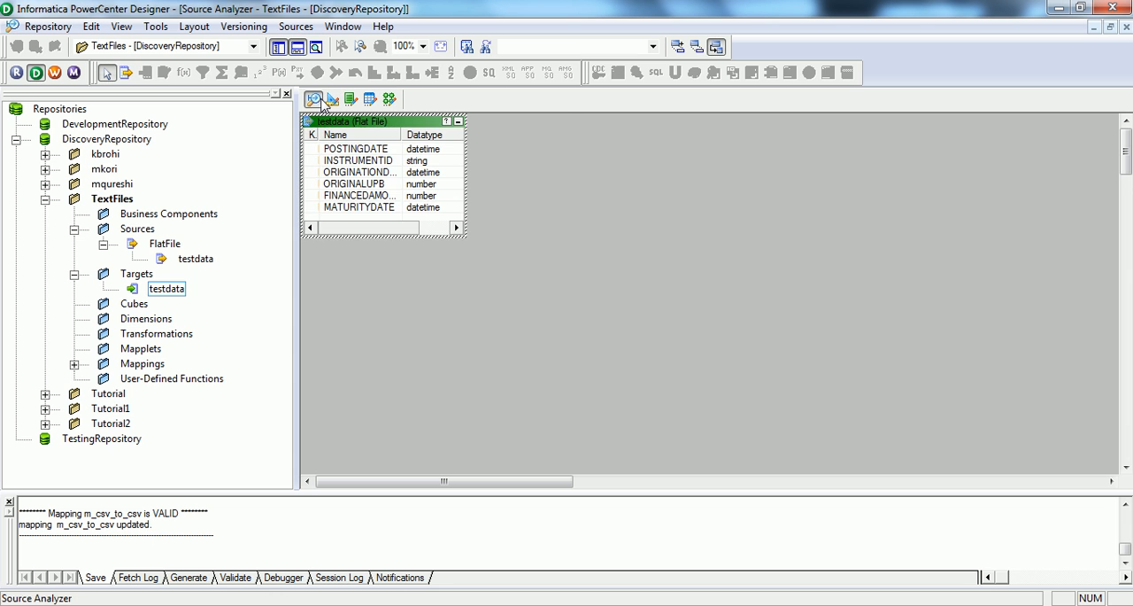
{"action": "left_click", "coordinate": [390, 99]}
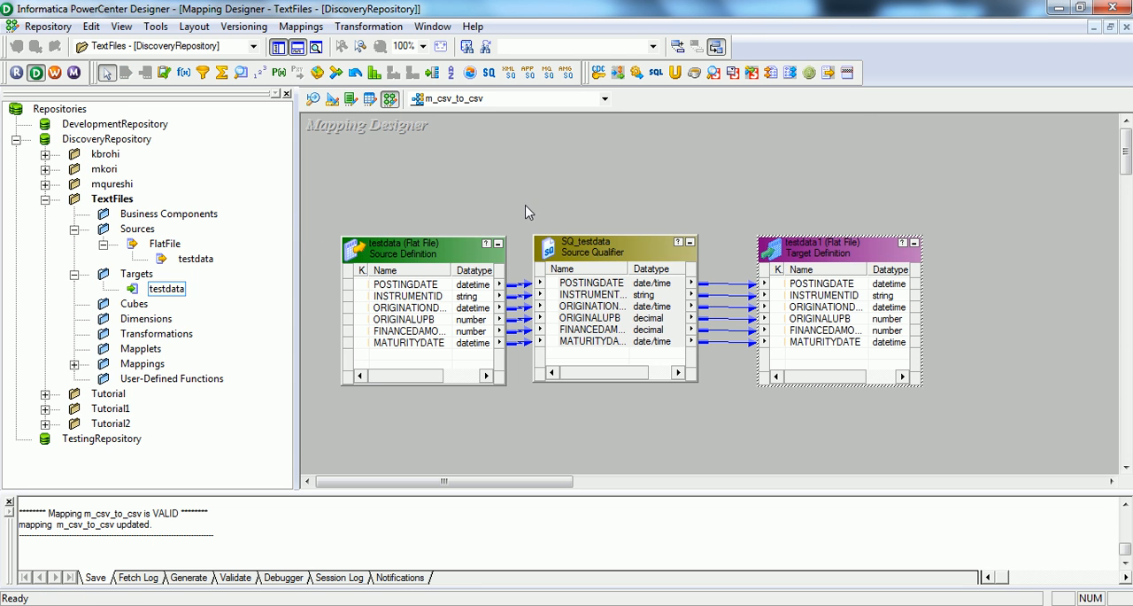
Step: Examine the ports, associated sources and SQL query property of the SQ_testdata source qualifier, and close it without changes
{"action": "double_click", "coordinate": [592, 241]}
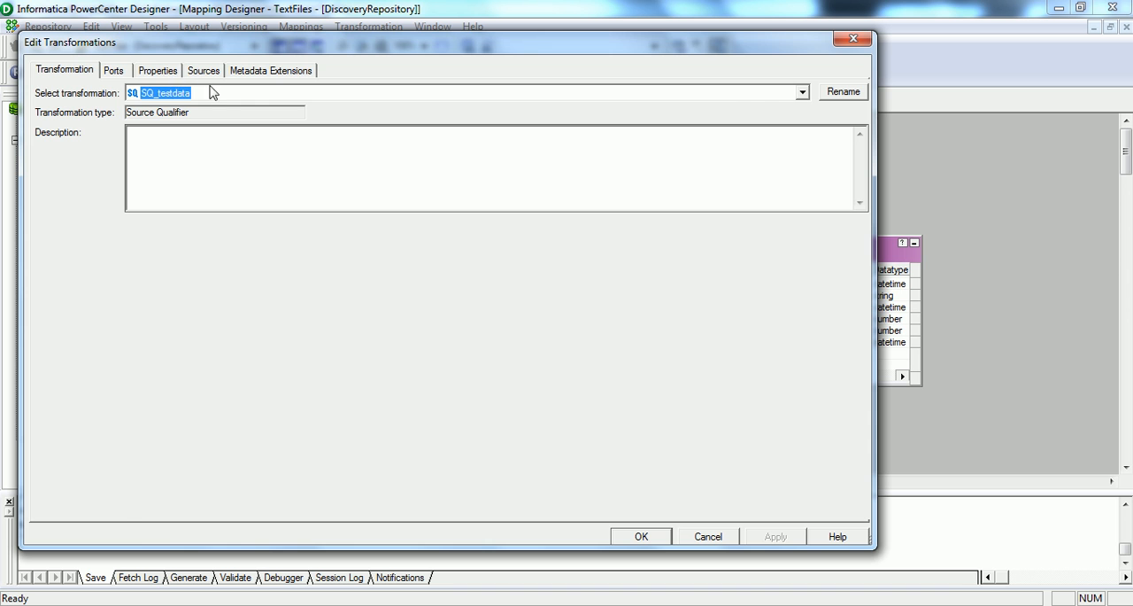
{"action": "left_click", "coordinate": [114, 73]}
{"action": "left_click", "coordinate": [204, 73]}
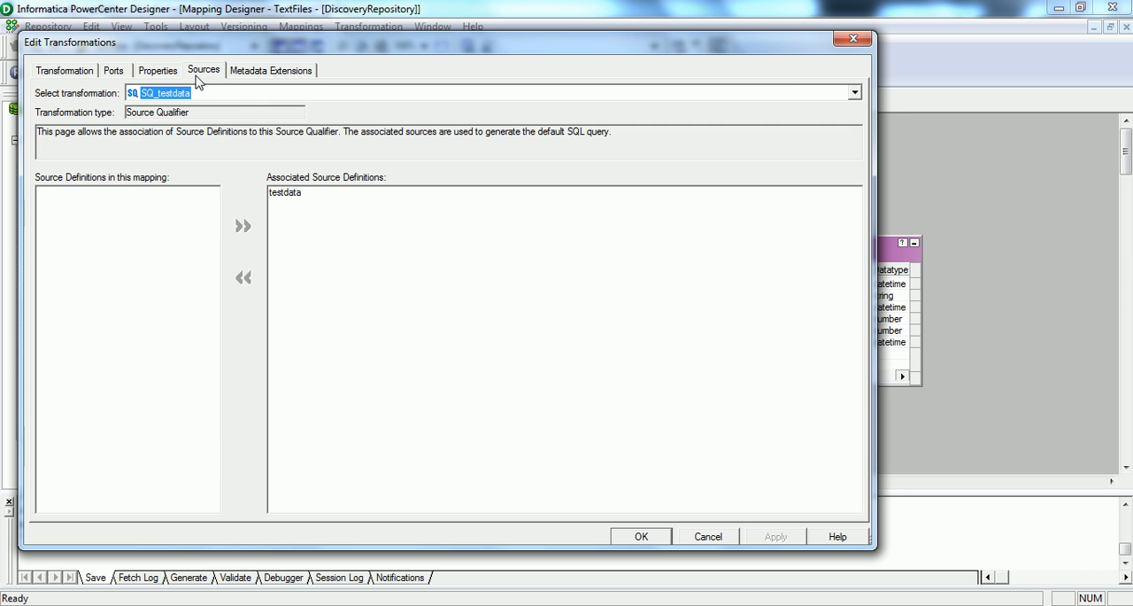
{"action": "left_click", "coordinate": [170, 72]}
{"action": "left_click", "coordinate": [843, 142]}
{"action": "left_click", "coordinate": [1064, 471]}
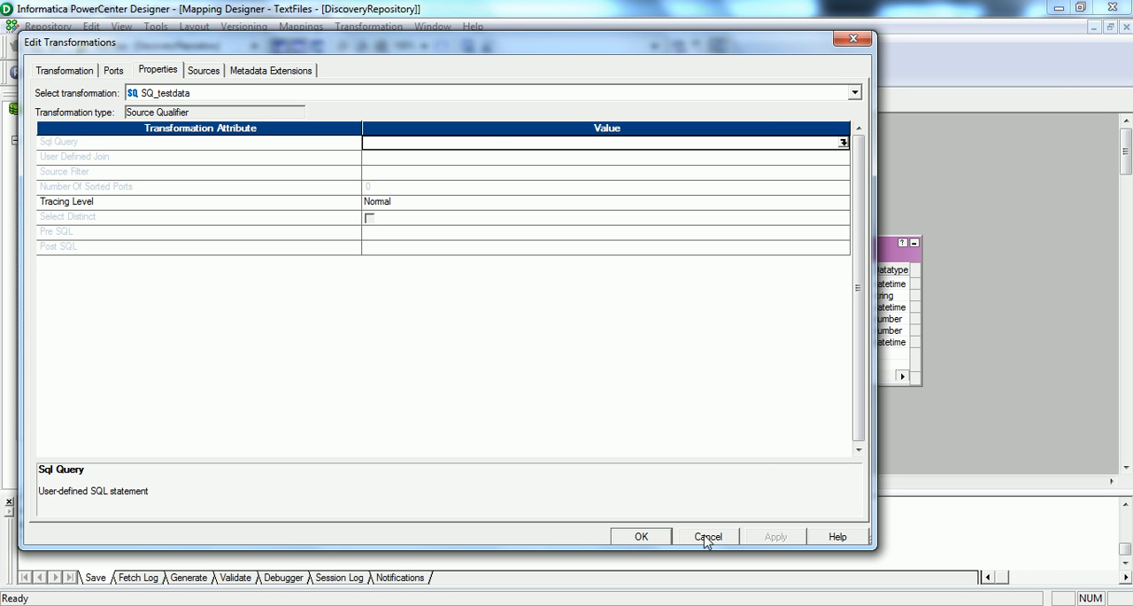
{"action": "left_click", "coordinate": [121, 74]}
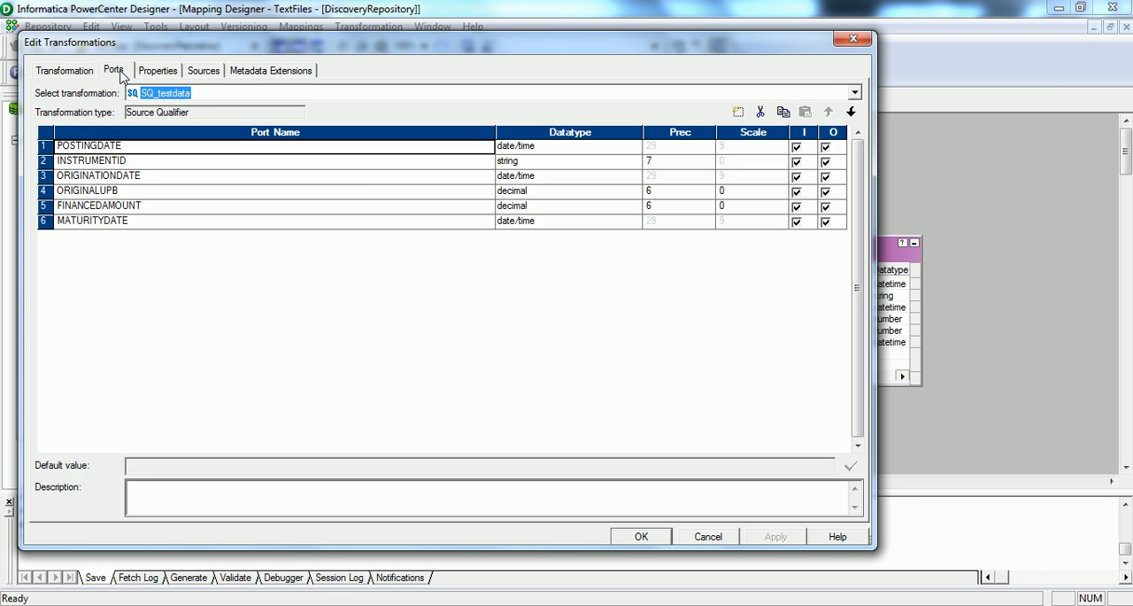
{"action": "left_click", "coordinate": [53, 75]}
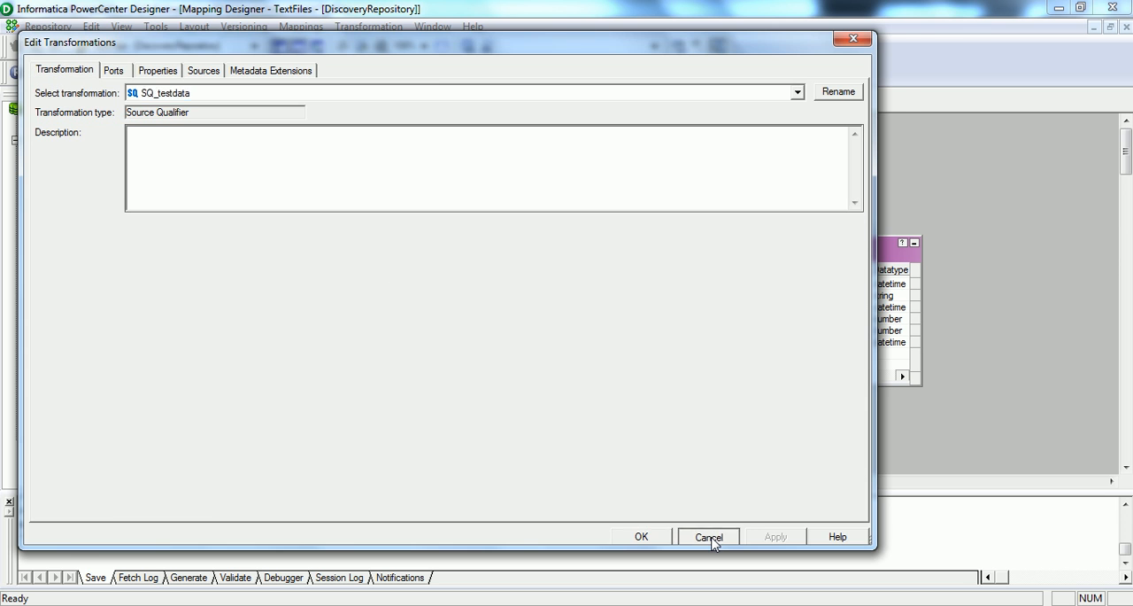
{"action": "left_click", "coordinate": [709, 536]}
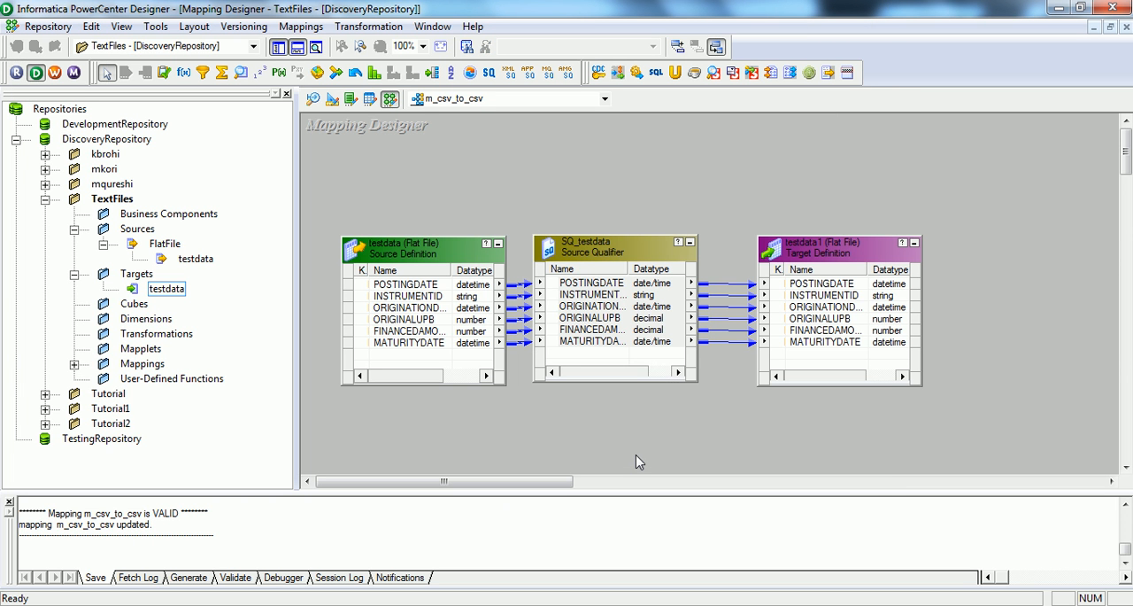